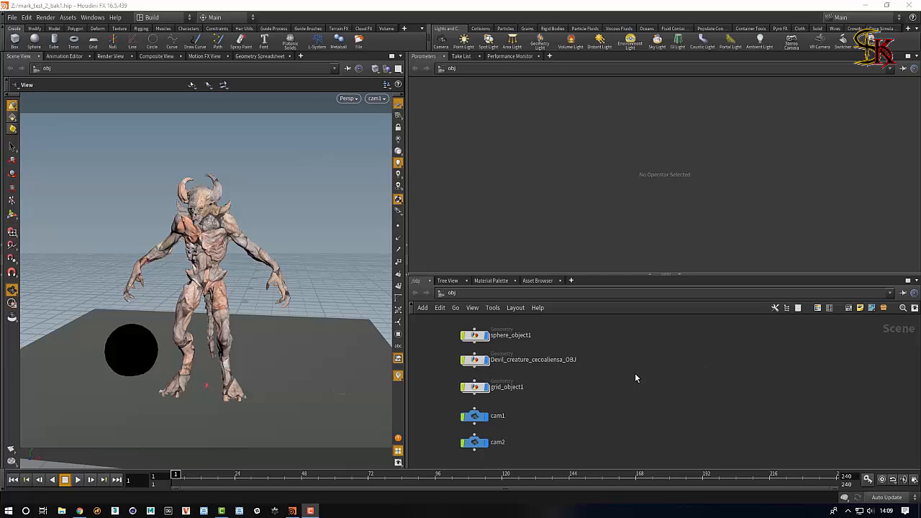
Add an HDRLSConnectionCtrl node to the obj network.
{"action": "key", "text": "Tab"}
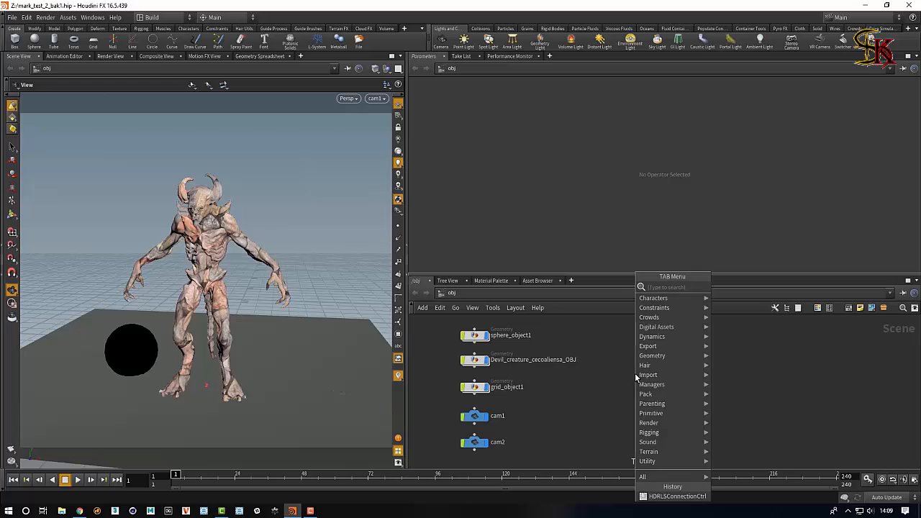
{"action": "mouse_move", "coordinate": [660, 330]}
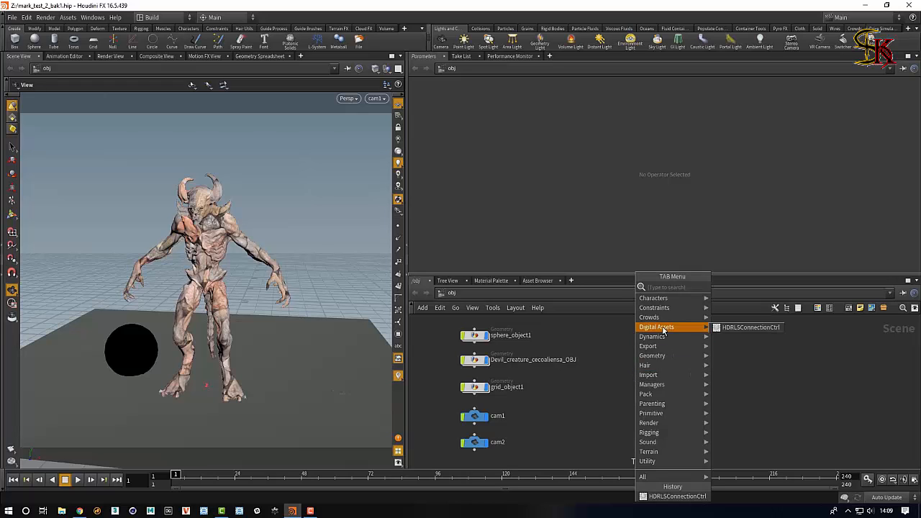
{"action": "left_click", "coordinate": [741, 328]}
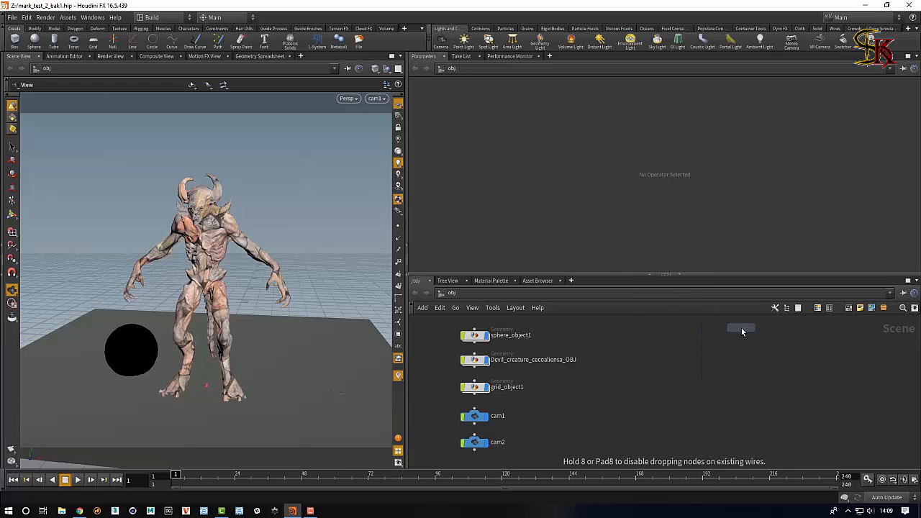
{"action": "left_click", "coordinate": [649, 377]}
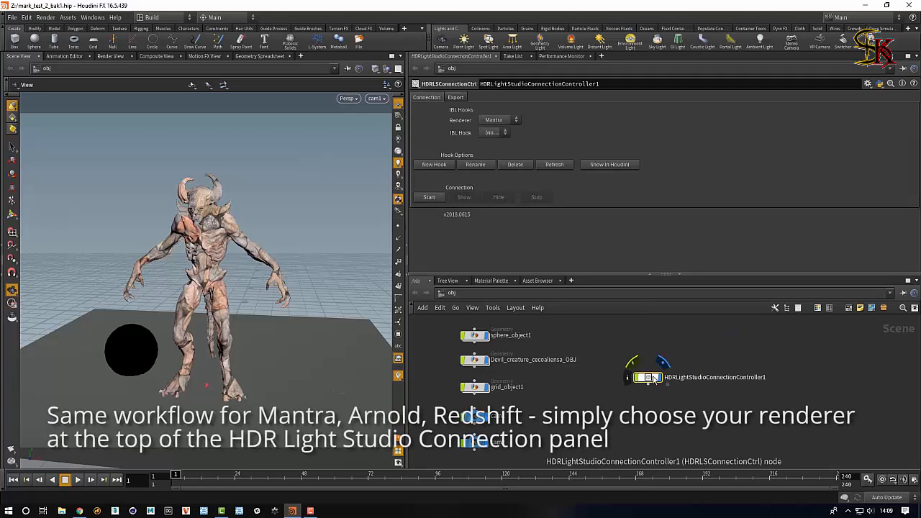
Start the HDR Light Studio connection, accepting a new Mantra IBL hook named My_Mantra_Hook.
{"action": "left_click_drag", "start_coordinate": [656, 379], "coordinate": [645, 388]}
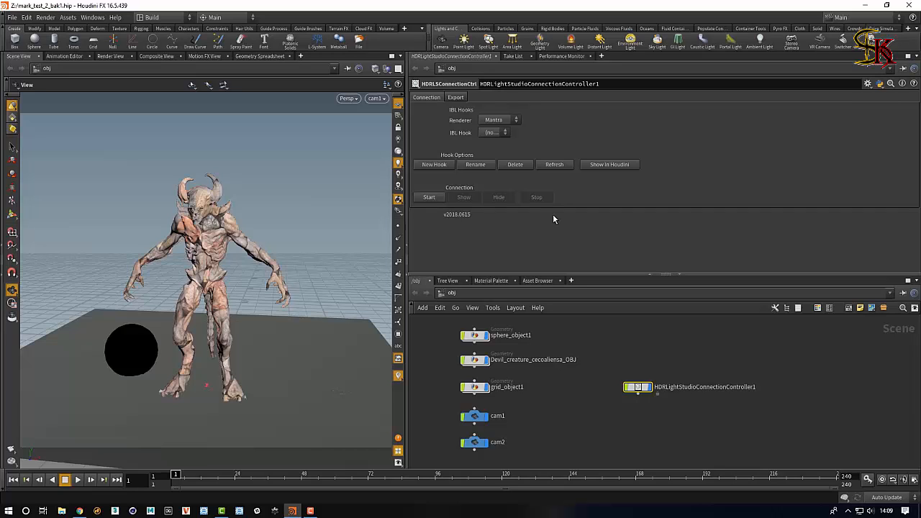
{"action": "left_click", "coordinate": [429, 198]}
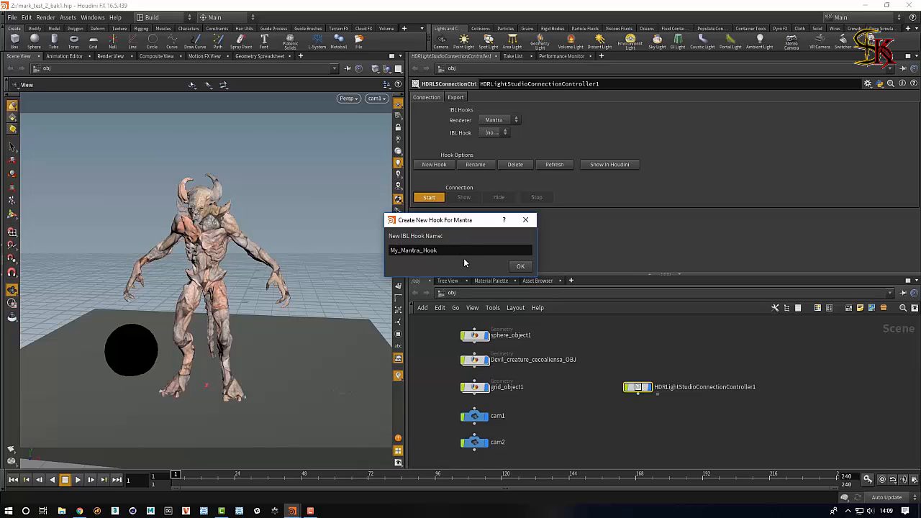
{"action": "left_click", "coordinate": [520, 266]}
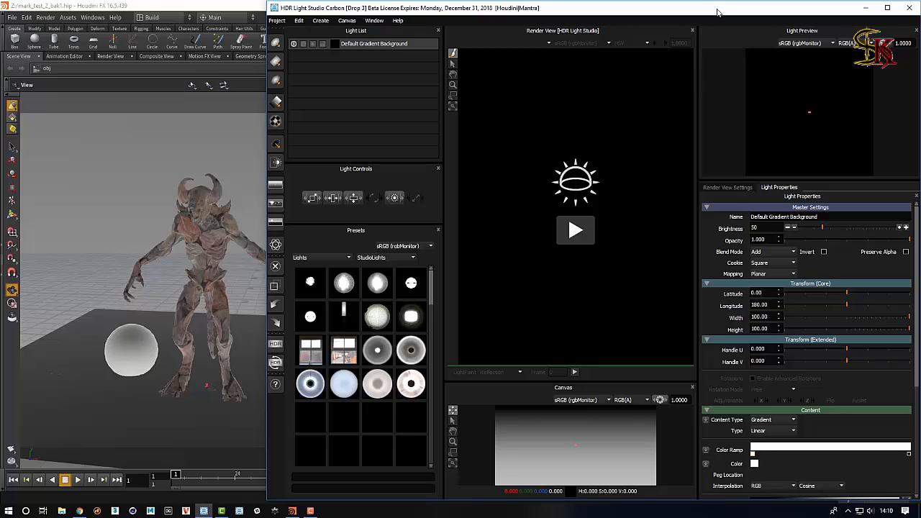
Move the HDR Light Studio window aside and place the envlight1 node below the connection controller node.
{"action": "left_click_drag", "start_coordinate": [699, 15], "coordinate": [514, 477]}
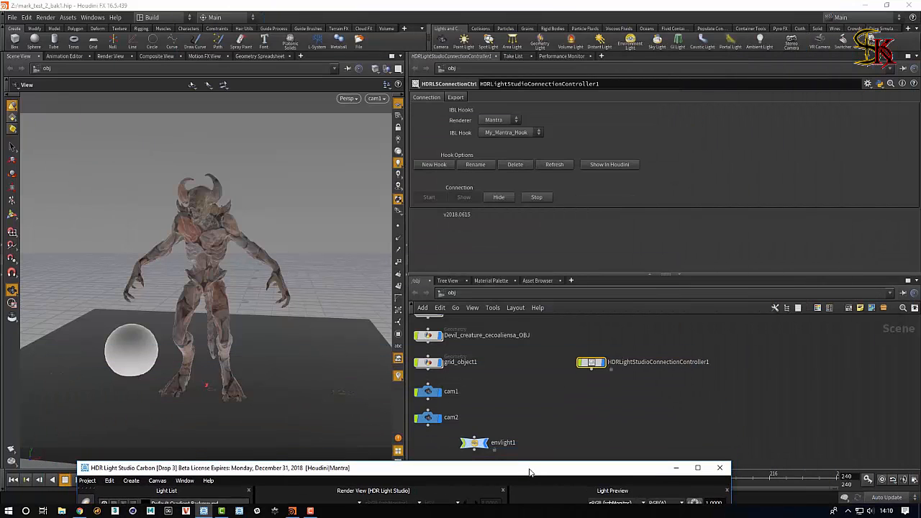
{"action": "left_click", "coordinate": [481, 444]}
{"action": "left_click_drag", "start_coordinate": [481, 444], "coordinate": [598, 397]}
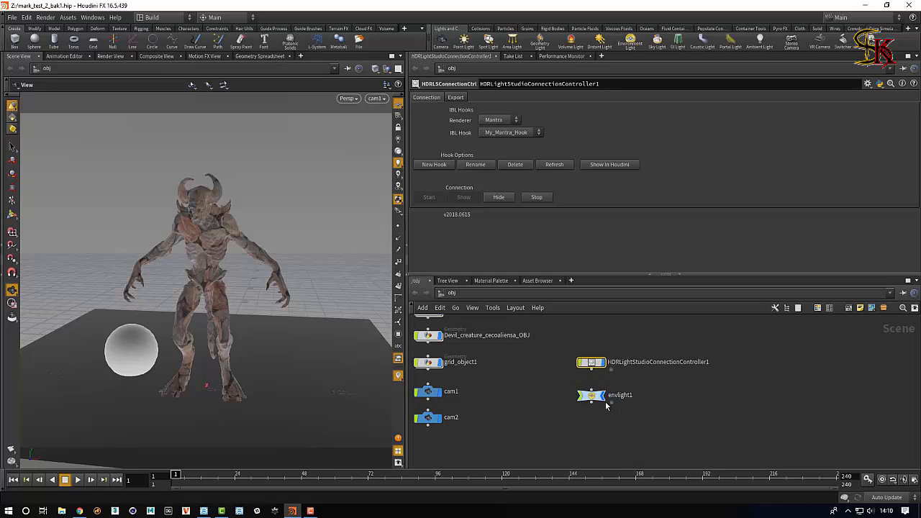
Bring back the HDR Light Studio window and start its render view, generating and importing the scene geometry.
{"action": "left_click", "coordinate": [204, 511]}
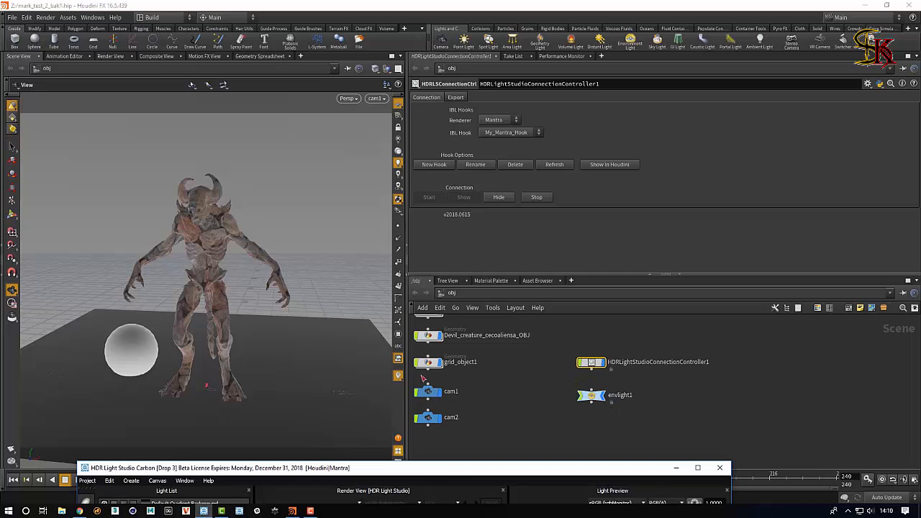
{"action": "left_click_drag", "start_coordinate": [448, 476], "coordinate": [642, 95]}
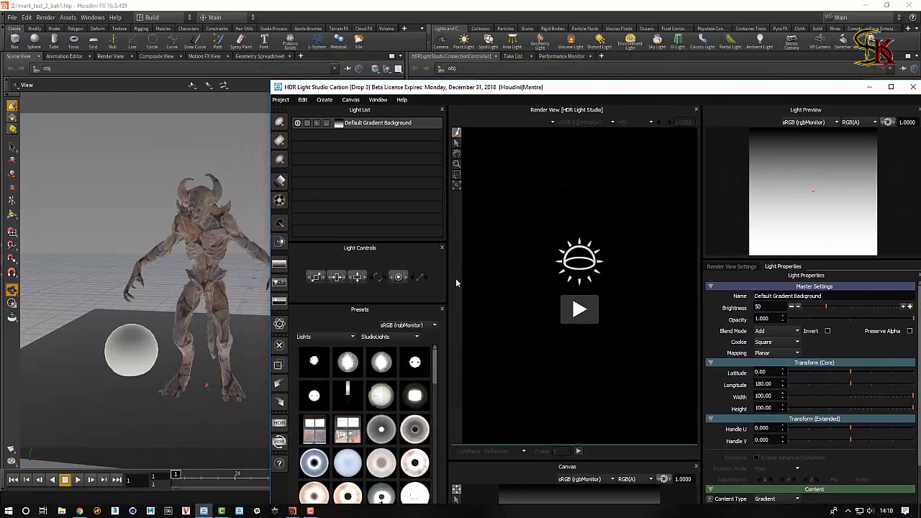
{"action": "left_click", "coordinate": [581, 311]}
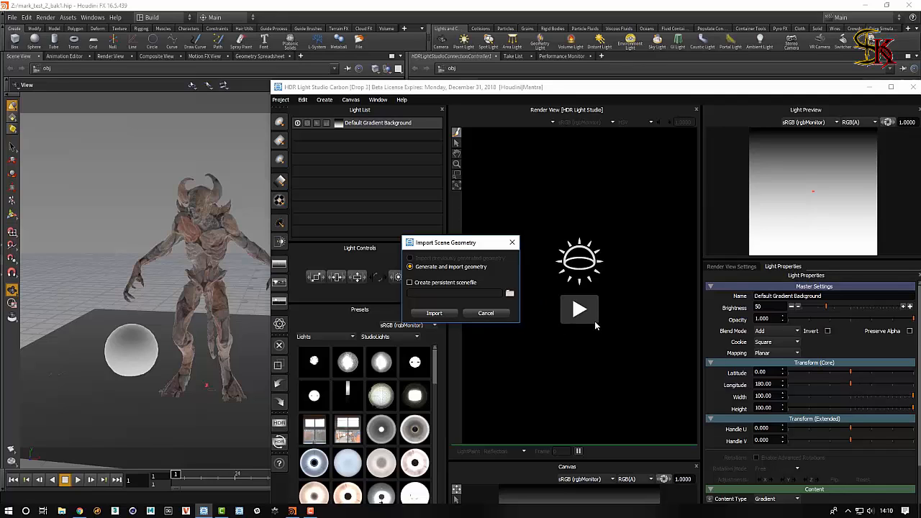
{"action": "left_click", "coordinate": [435, 314]}
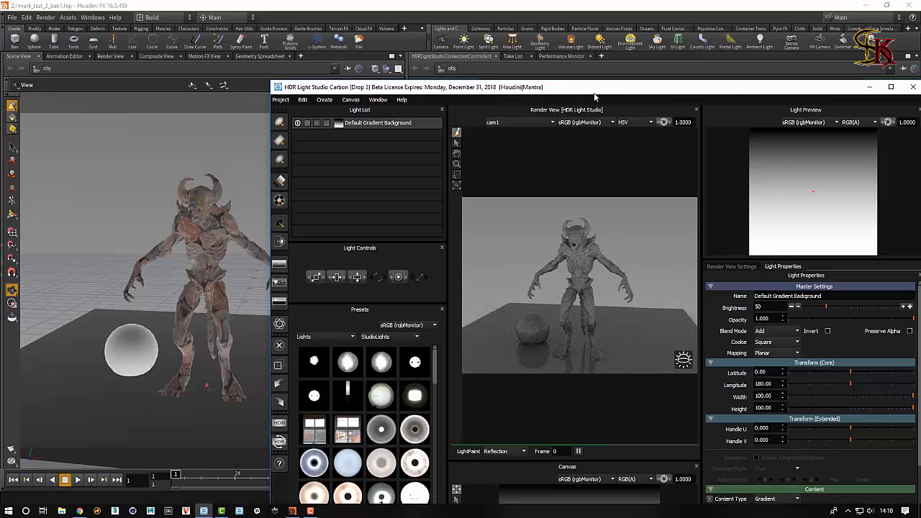
Switch the Houdini viewer to Render View and start the Mantra IPR render.
{"action": "left_click_drag", "start_coordinate": [596, 92], "coordinate": [587, 16]}
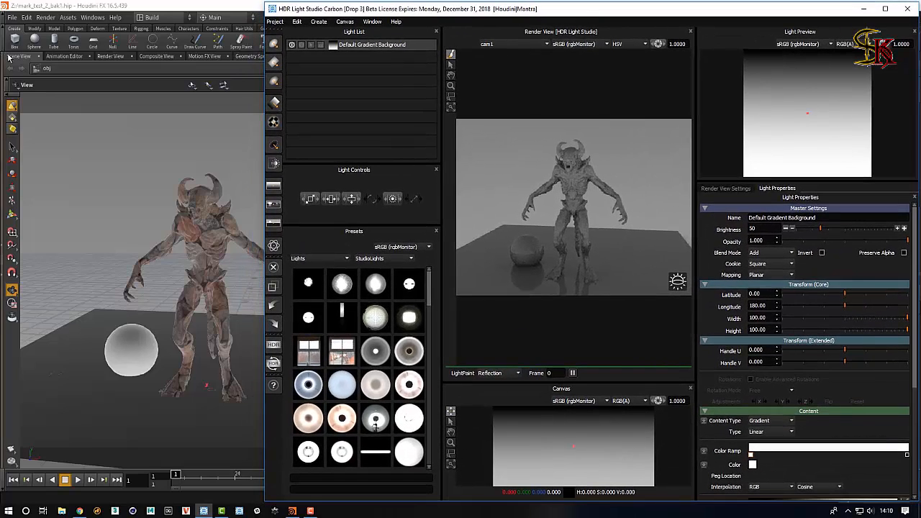
{"action": "left_click", "coordinate": [113, 56]}
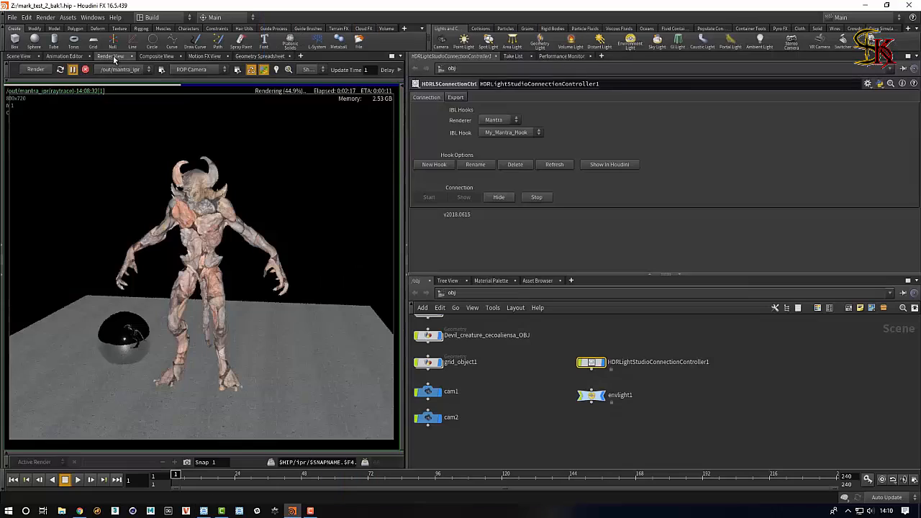
{"action": "left_click", "coordinate": [34, 70]}
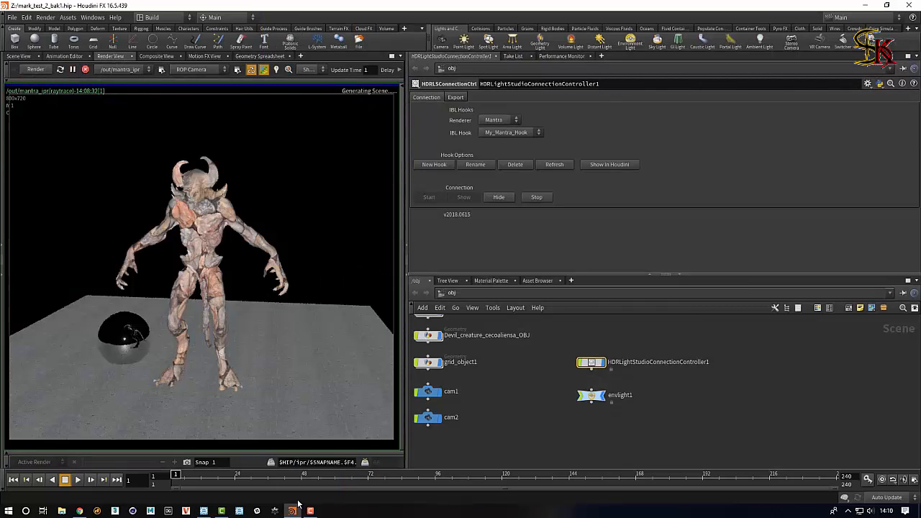
Lower the Default Gradient Background brightness to 10 in HDR Light Studio.
{"action": "left_click", "coordinate": [203, 510]}
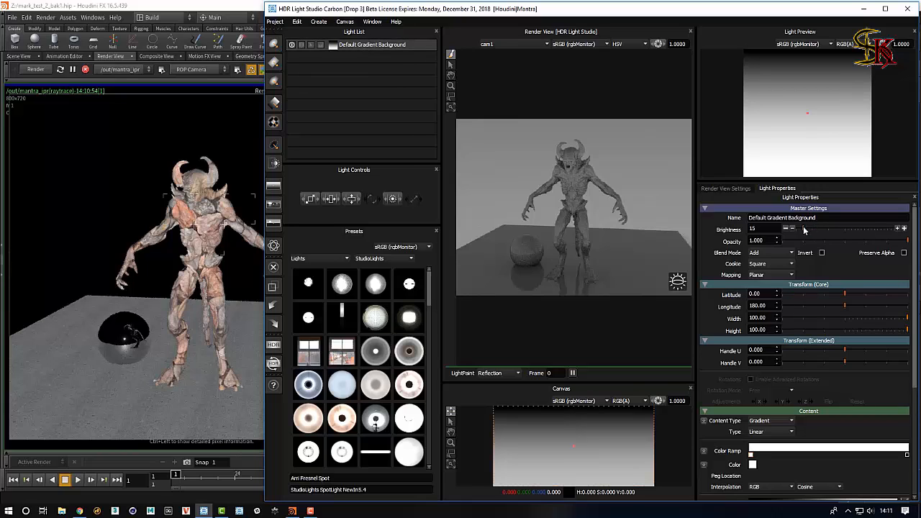
{"action": "left_click_drag", "start_coordinate": [805, 230], "coordinate": [802, 230]}
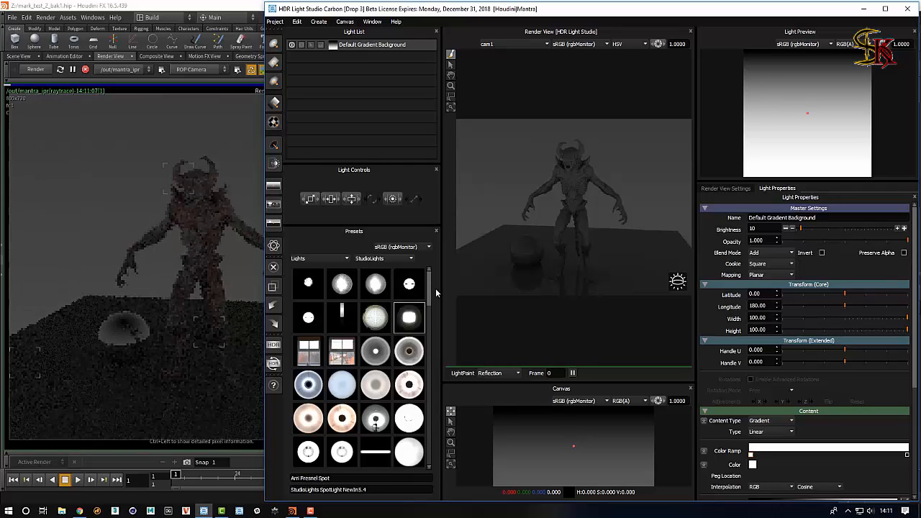
Add the Large Rect Softbox preset light by dropping it onto the render view, then reposition its highlight.
{"action": "left_click_drag", "start_coordinate": [427, 291], "coordinate": [426, 322]}
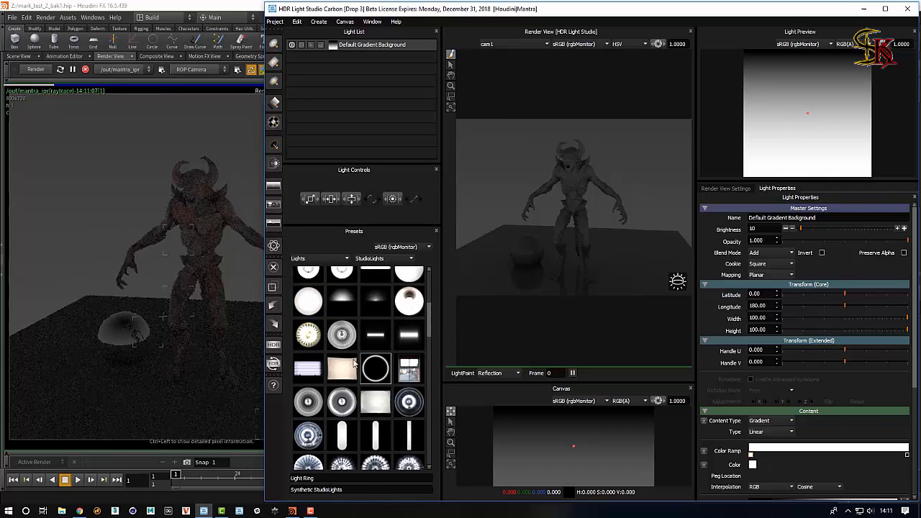
{"action": "left_click_drag", "start_coordinate": [353, 363], "coordinate": [517, 239]}
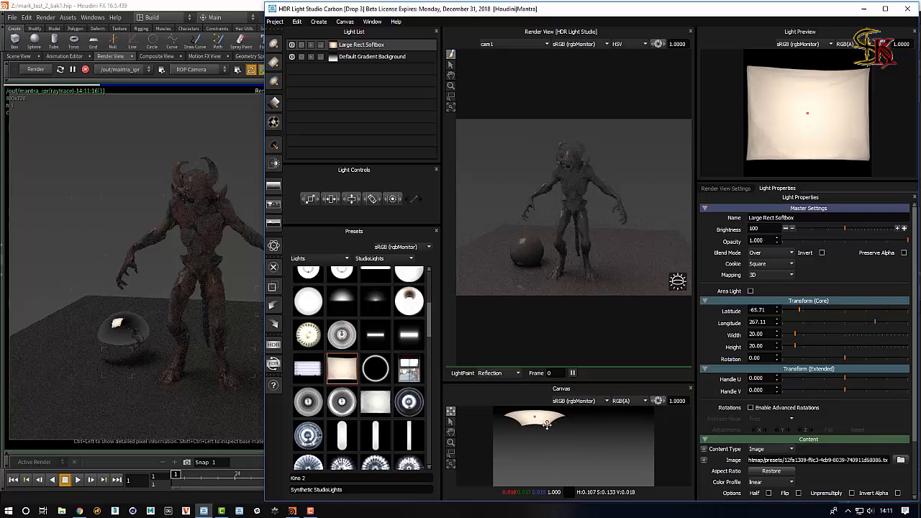
{"action": "left_click_drag", "start_coordinate": [520, 239], "coordinate": [532, 240]}
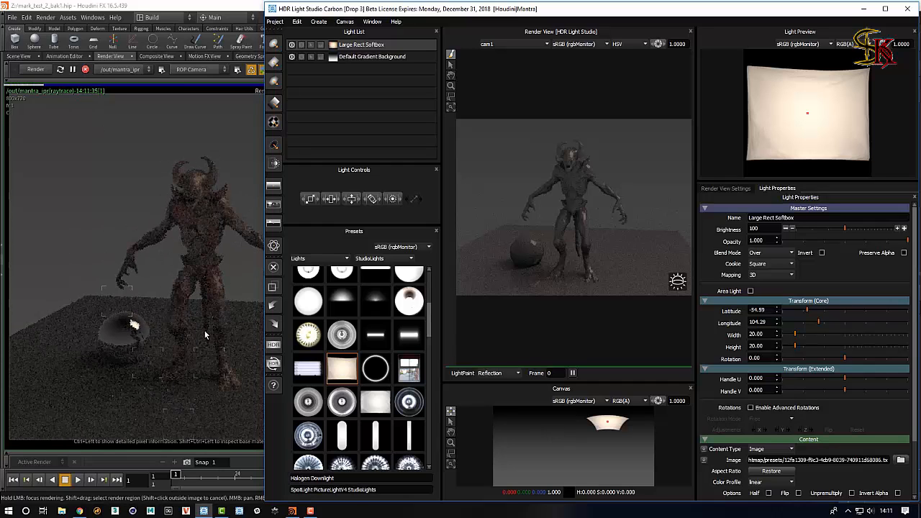
Open the HDR Light Studio preferences and close them with OK.
{"action": "left_click", "coordinate": [297, 21]}
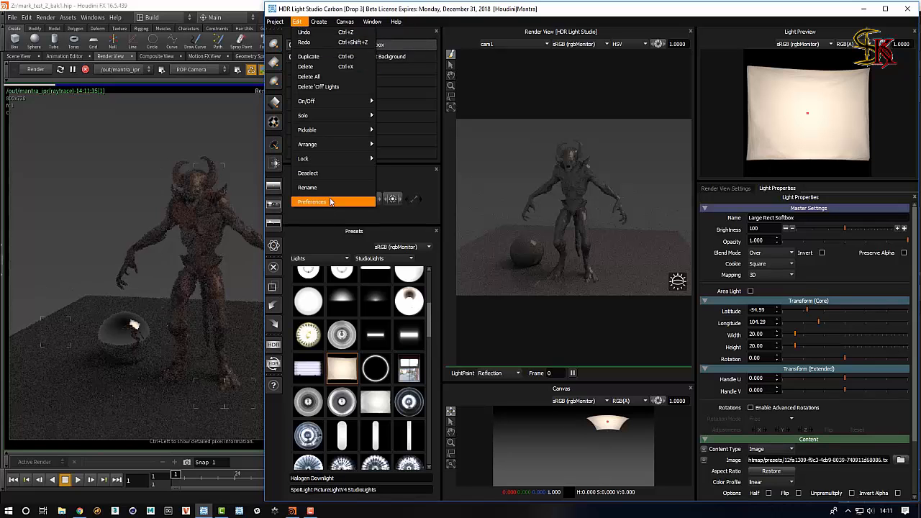
{"action": "left_click", "coordinate": [330, 202]}
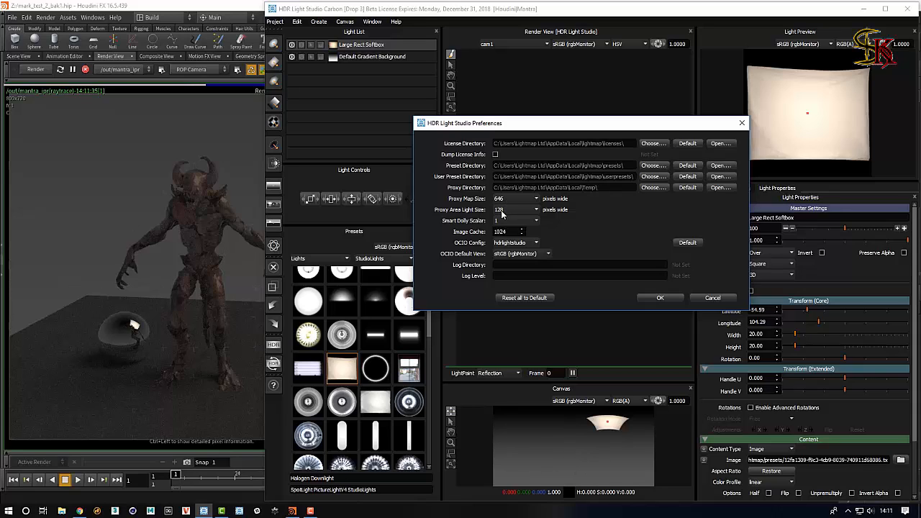
{"action": "left_click", "coordinate": [661, 298]}
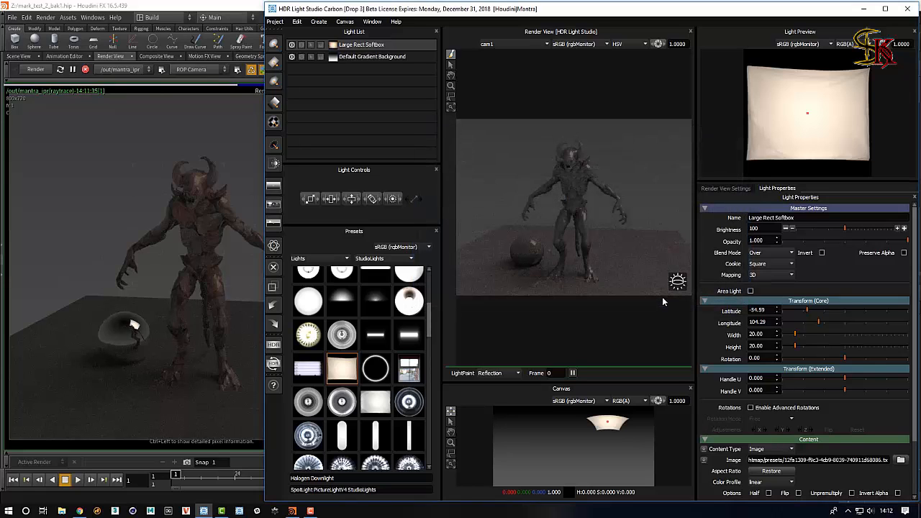
Reposition the softbox highlight on the sphere and enable Area Light for the softbox.
{"action": "left_click", "coordinate": [522, 241]}
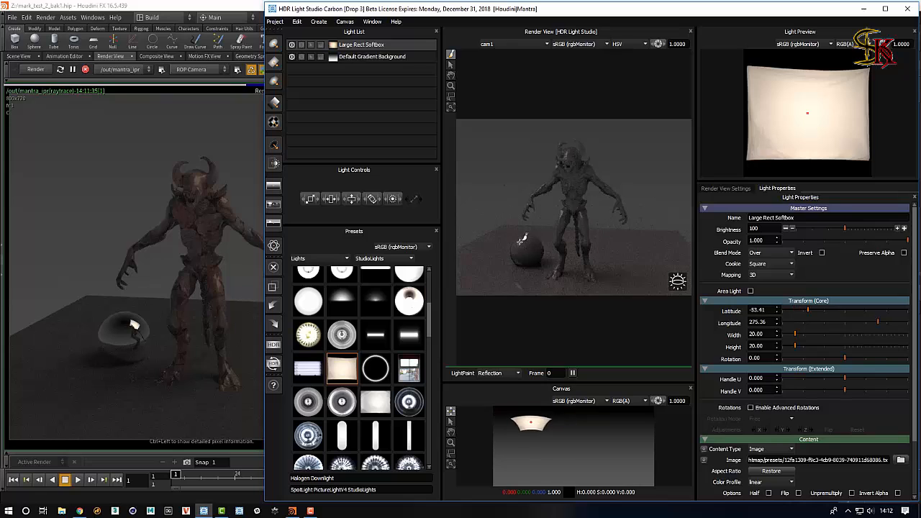
{"action": "left_click_drag", "start_coordinate": [520, 242], "coordinate": [520, 244]}
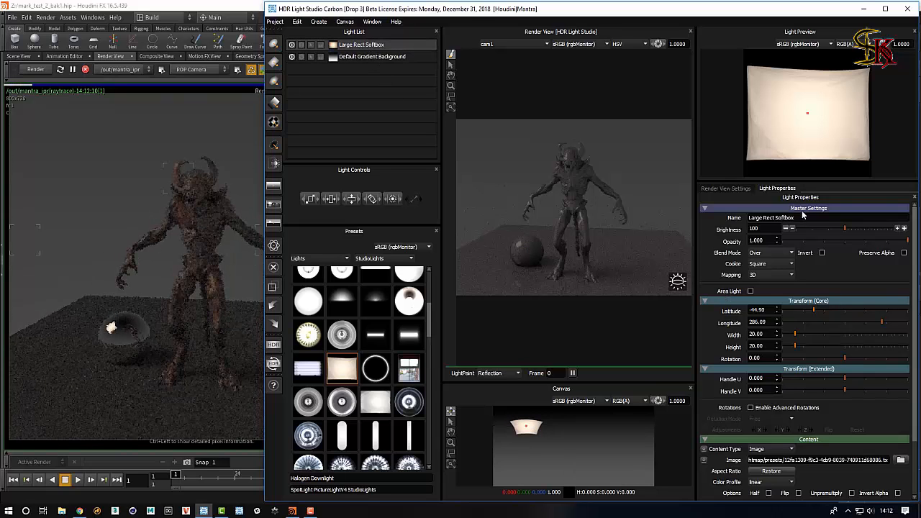
{"action": "left_click", "coordinate": [751, 292]}
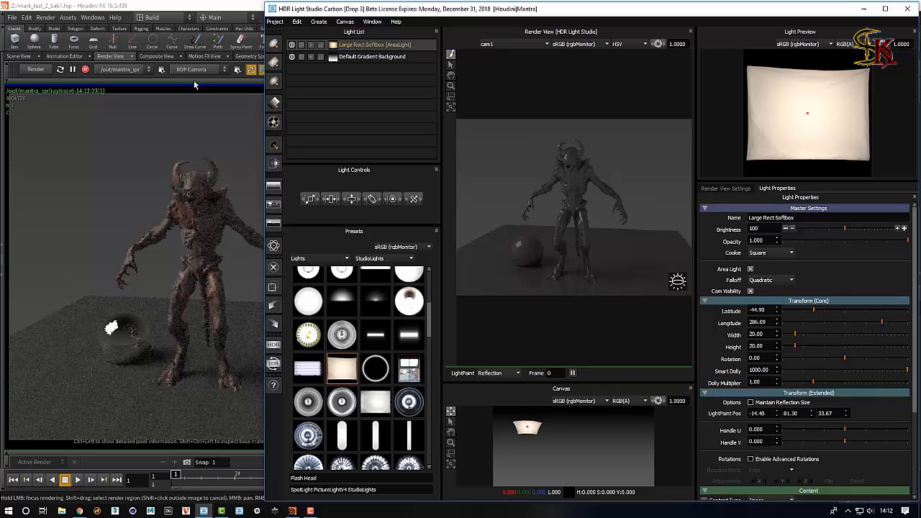
Expand the HDRLS Area Lights network box in the obj network and move it near the other nodes.
{"action": "left_click", "coordinate": [207, 5]}
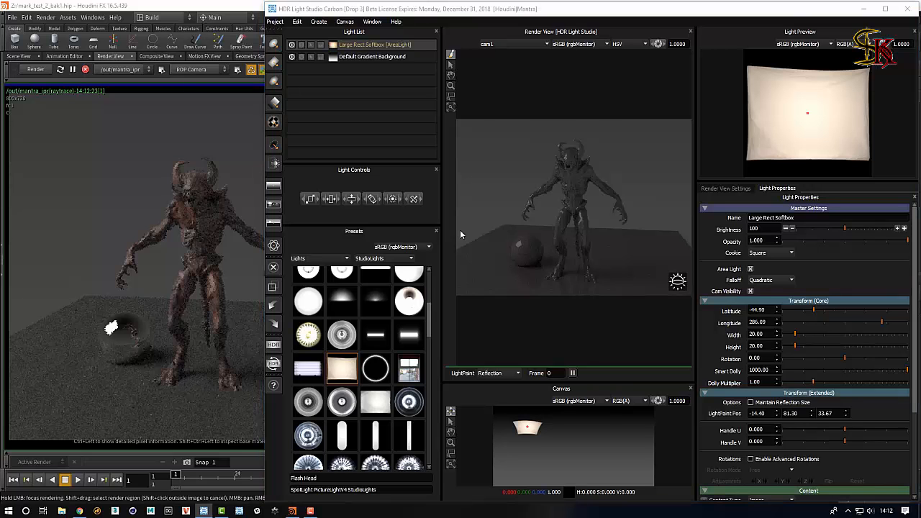
{"action": "key", "text": "alt+Tab"}
{"action": "middle_click_drag", "start_coordinate": [691, 411], "coordinate": [633, 357]}
{"action": "scroll", "coordinate": [695, 407], "scroll_direction": "down", "scroll_amount": 5}
{"action": "scroll", "coordinate": [689, 399], "scroll_direction": "down", "scroll_amount": 3}
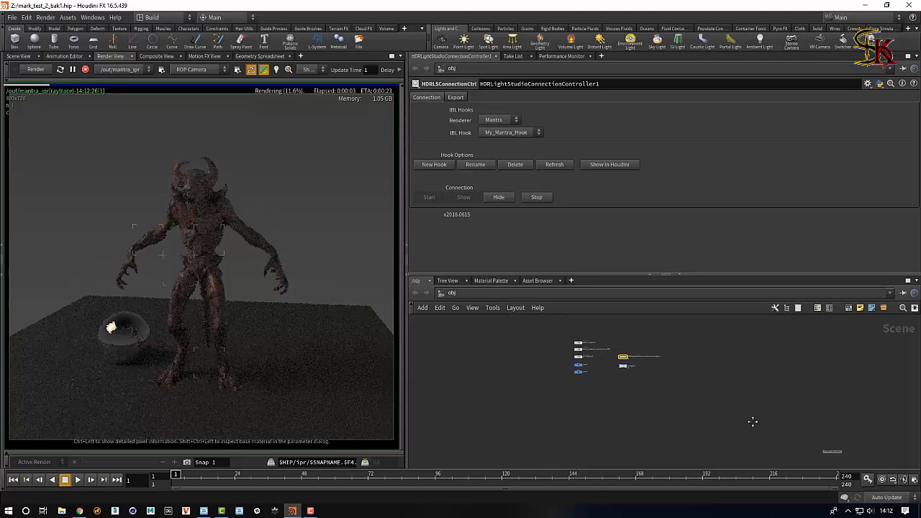
{"action": "left_click_drag", "start_coordinate": [793, 438], "coordinate": [592, 363]}
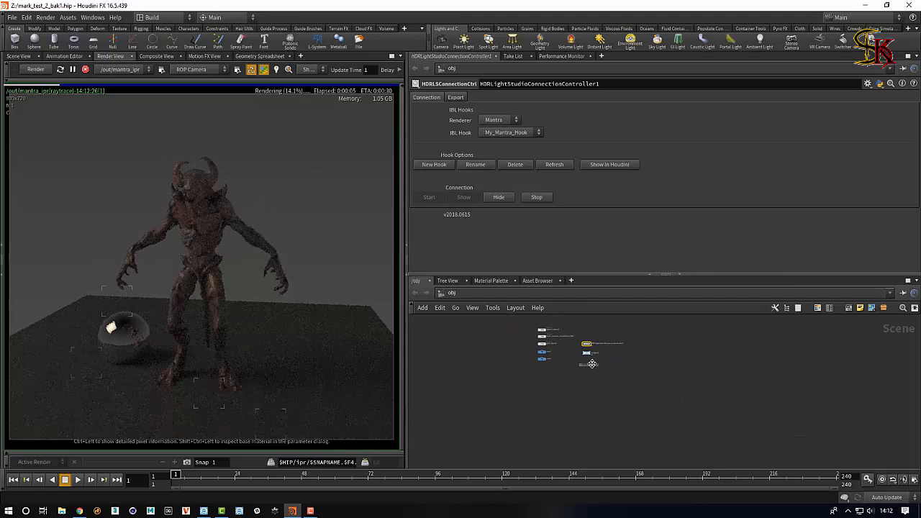
{"action": "scroll", "coordinate": [672, 392], "scroll_direction": "up", "scroll_amount": 4}
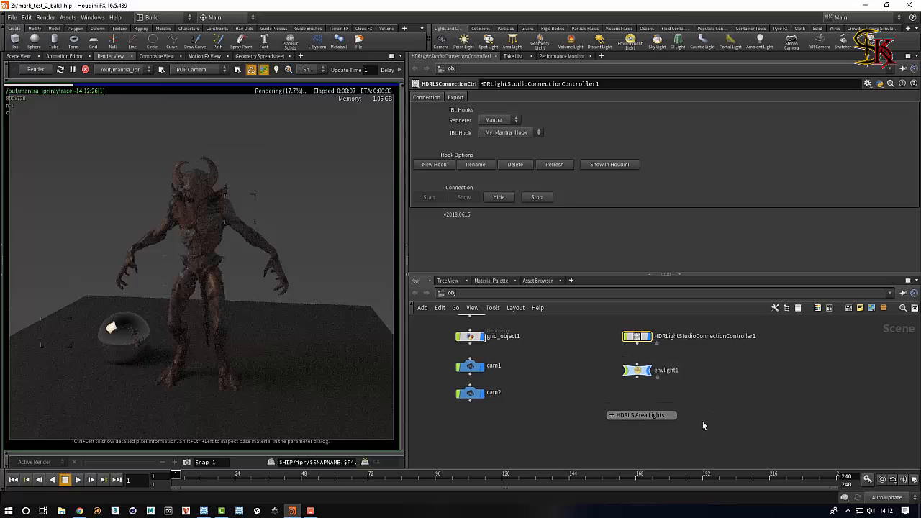
{"action": "left_click", "coordinate": [615, 415]}
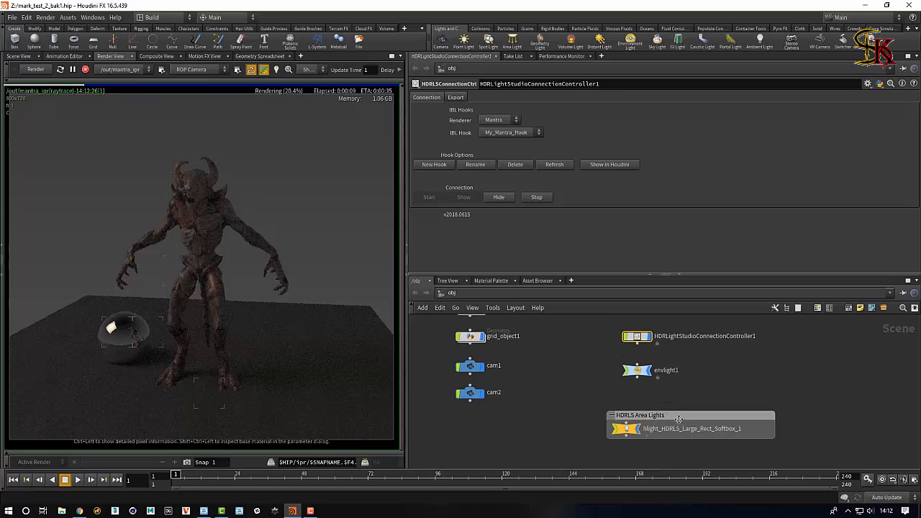
{"action": "left_click_drag", "start_coordinate": [619, 416], "coordinate": [590, 403]}
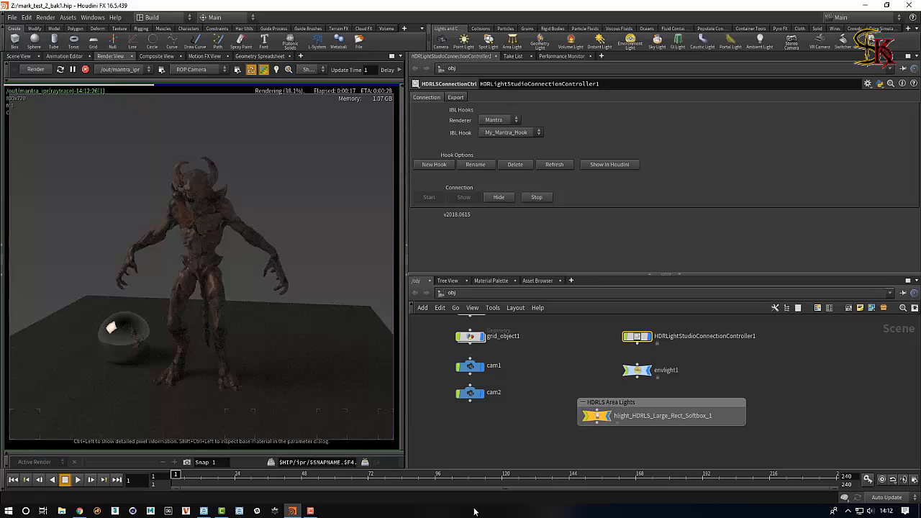
Return to HDR Light Studio and toggle the Default Gradient Background light's visibility.
{"action": "left_click", "coordinate": [203, 511]}
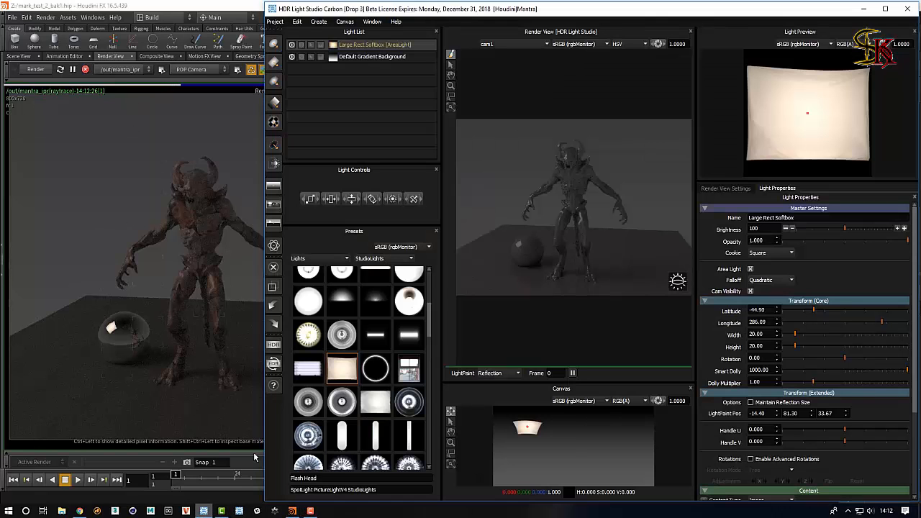
{"action": "left_click", "coordinate": [293, 58]}
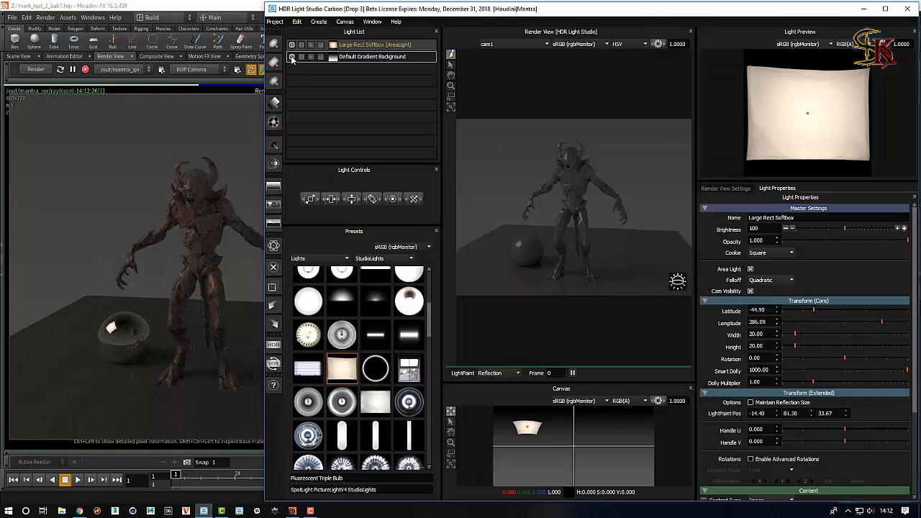
Hide the Default Gradient Background light, select the Large Rect Softbox and dolly it closer to about 42.53.
{"action": "left_click", "coordinate": [292, 57]}
{"action": "left_click", "coordinate": [374, 46]}
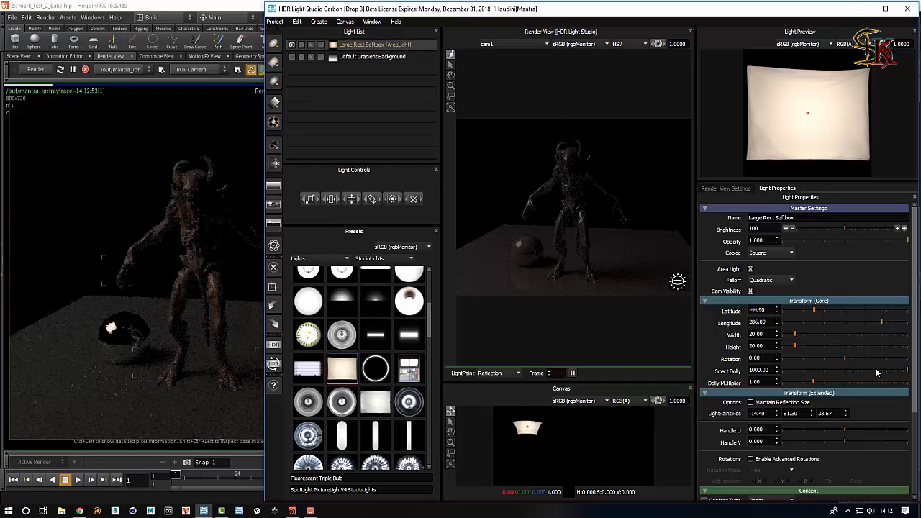
{"action": "left_click_drag", "start_coordinate": [876, 368], "coordinate": [839, 372]}
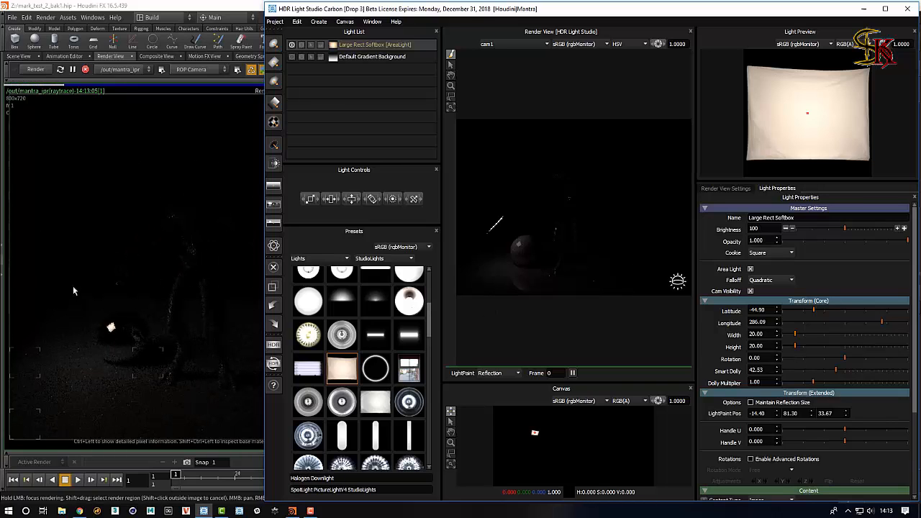
Raise the softbox brightness to 1600 and reposition it in the render view.
{"action": "left_click", "coordinate": [905, 228]}
{"action": "left_click", "coordinate": [904, 228]}
{"action": "left_click", "coordinate": [904, 228]}
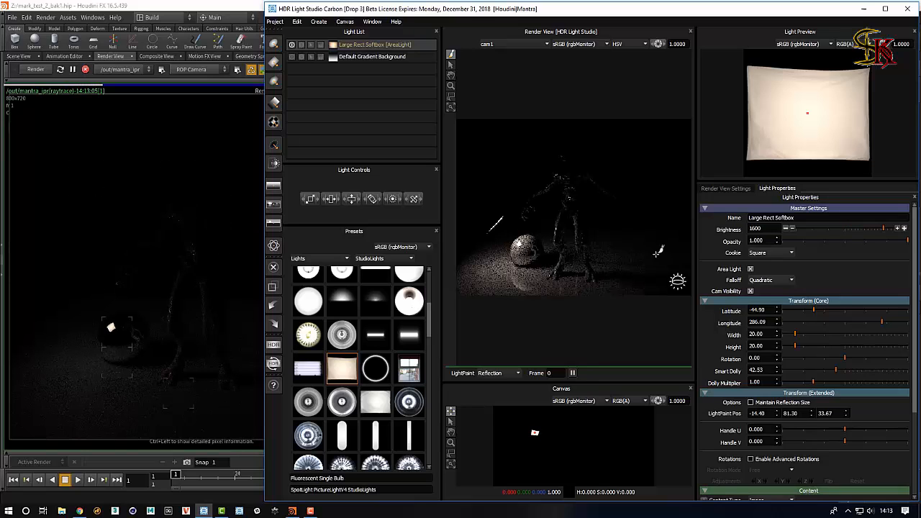
{"action": "left_click", "coordinate": [529, 248]}
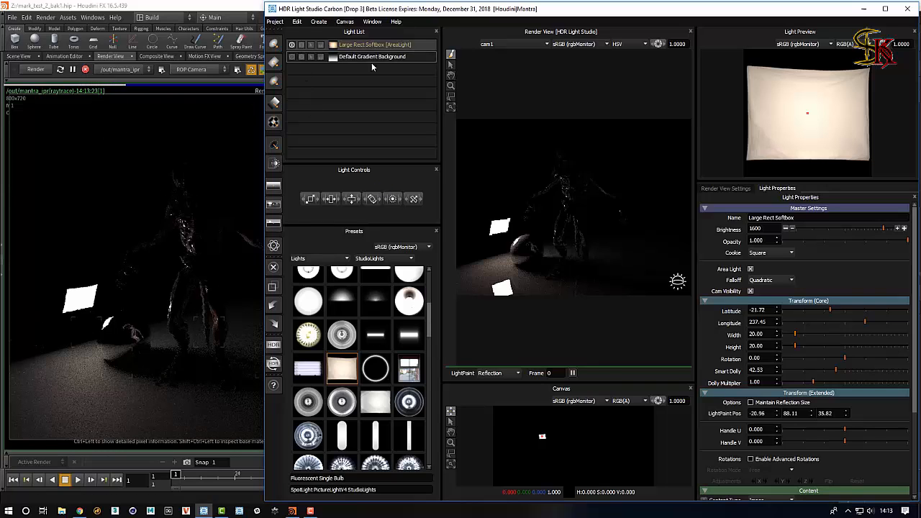
Show the Default Gradient Background light again and move the softbox beside the sphere.
{"action": "left_click", "coordinate": [292, 57]}
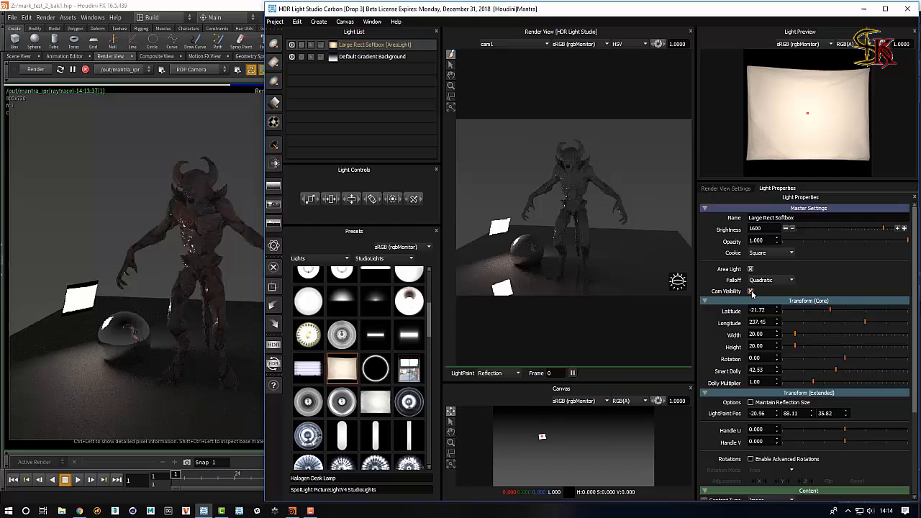
{"action": "left_click", "coordinate": [528, 250]}
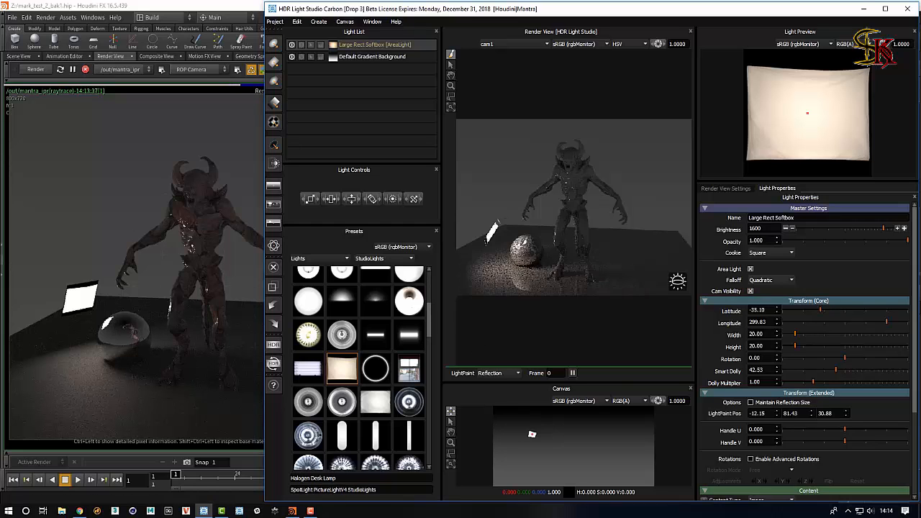
{"action": "left_click_drag", "start_coordinate": [528, 252], "coordinate": [532, 247]}
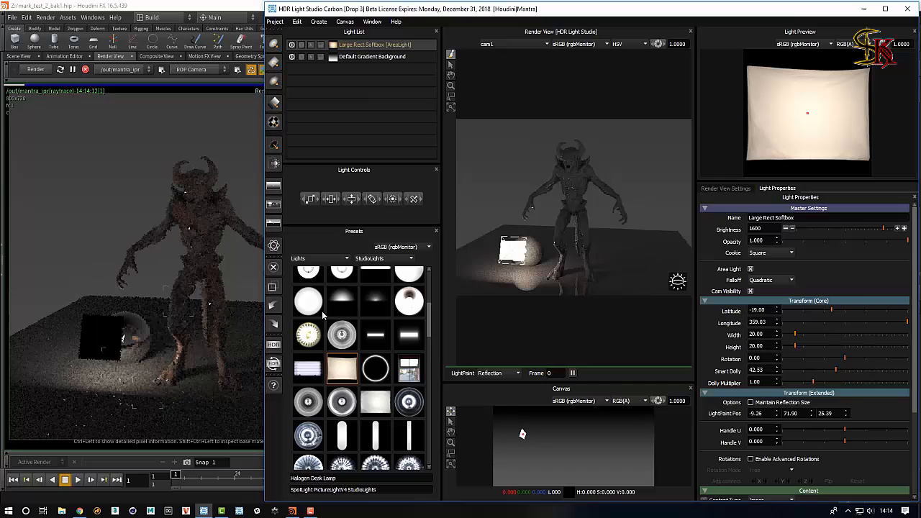
Toggle the softbox's camera visibility off and back on, then reposition it next to the sphere.
{"action": "left_click", "coordinate": [751, 292]}
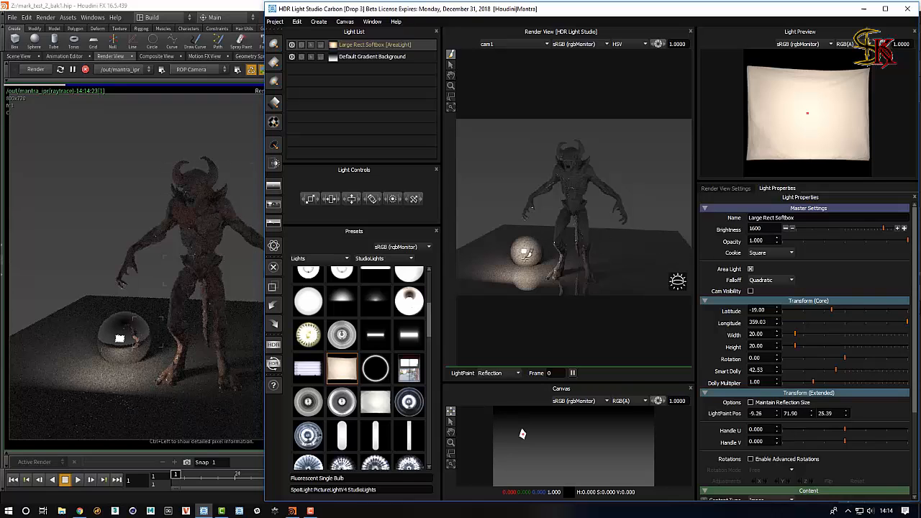
{"action": "left_click", "coordinate": [750, 291]}
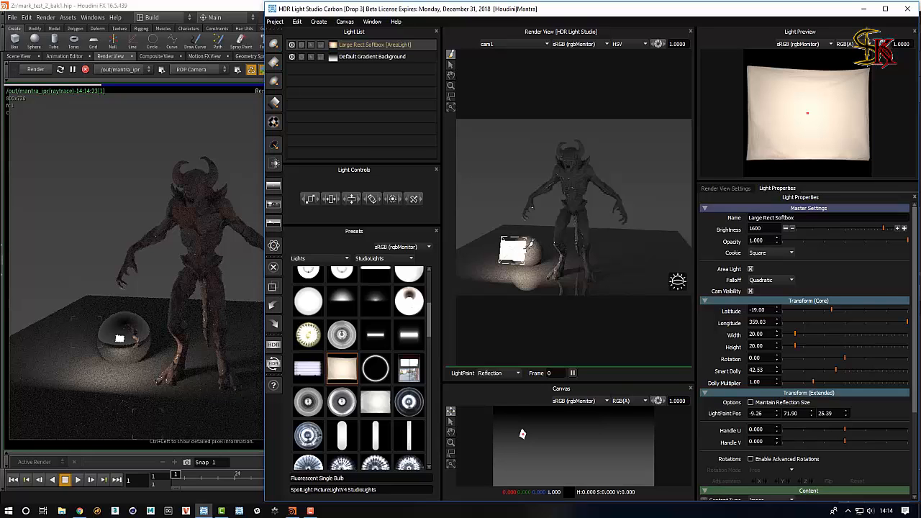
{"action": "left_click", "coordinate": [531, 244]}
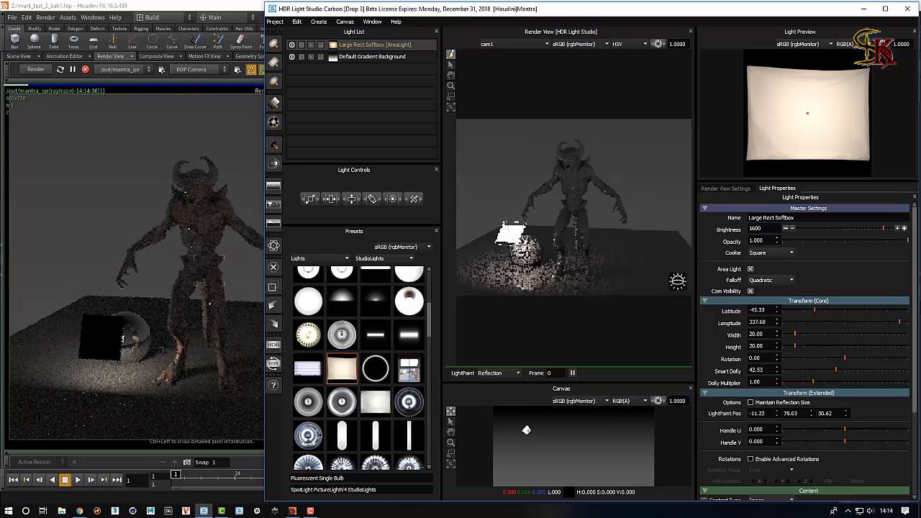
{"action": "left_click_drag", "start_coordinate": [524, 245], "coordinate": [516, 246]}
Duplicate the softbox with its default name and place the copy above the creature's head.
{"action": "key", "text": "ctrl+d"}
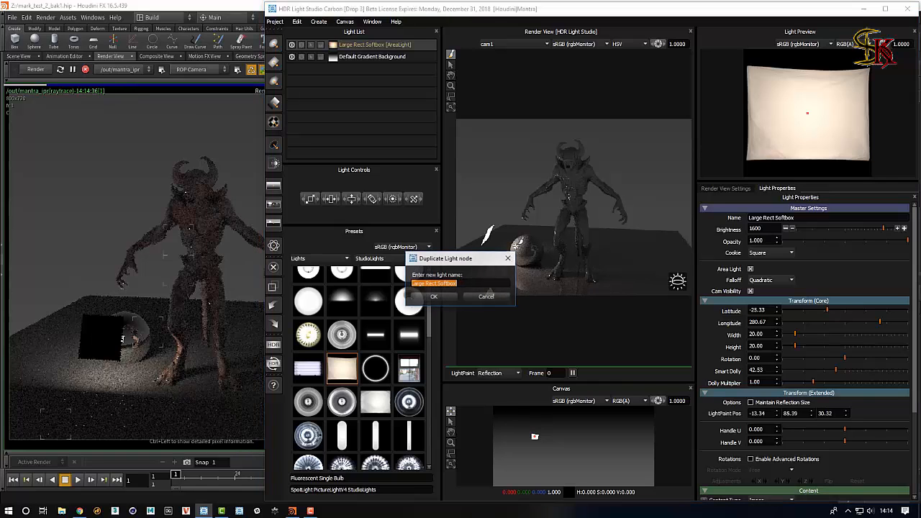
{"action": "key", "text": "Return"}
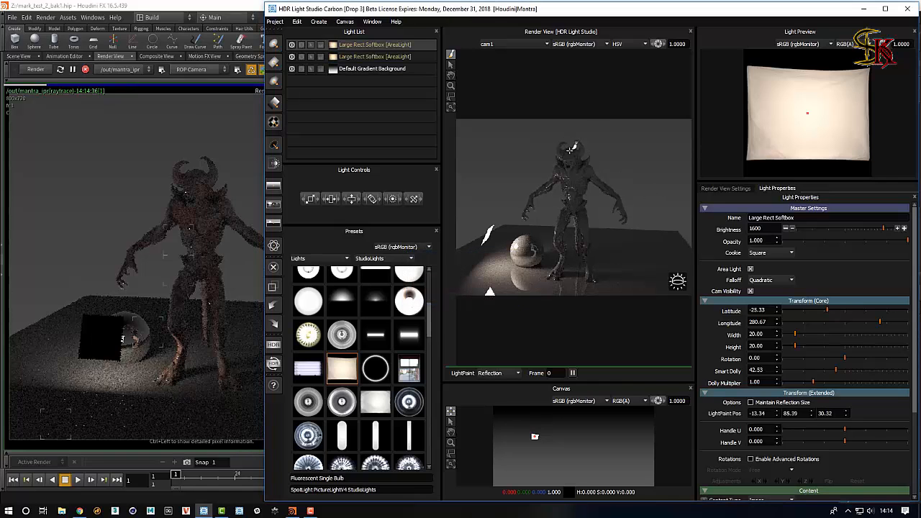
{"action": "left_click_drag", "start_coordinate": [570, 149], "coordinate": [579, 150]}
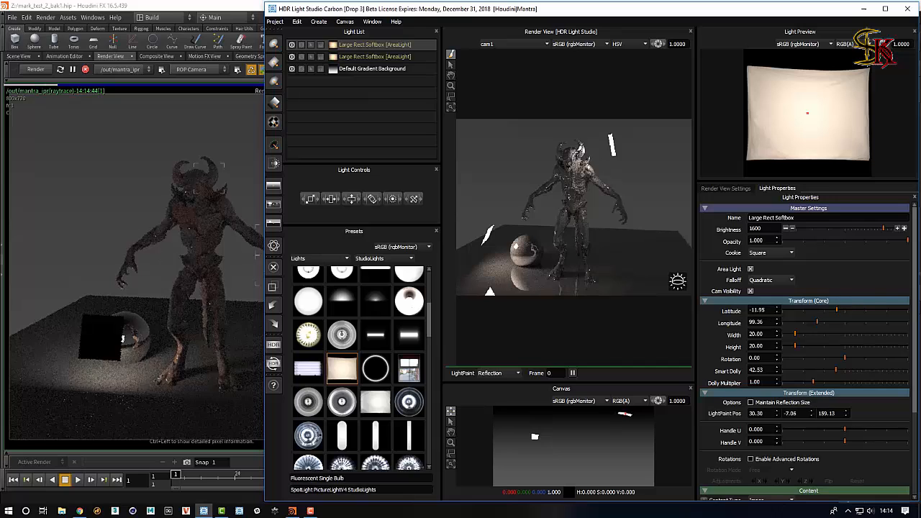
Duplicate the softbox again and place the third copy to the left of the creature.
{"action": "key", "text": "ctrl+d"}
{"action": "key", "text": "Return"}
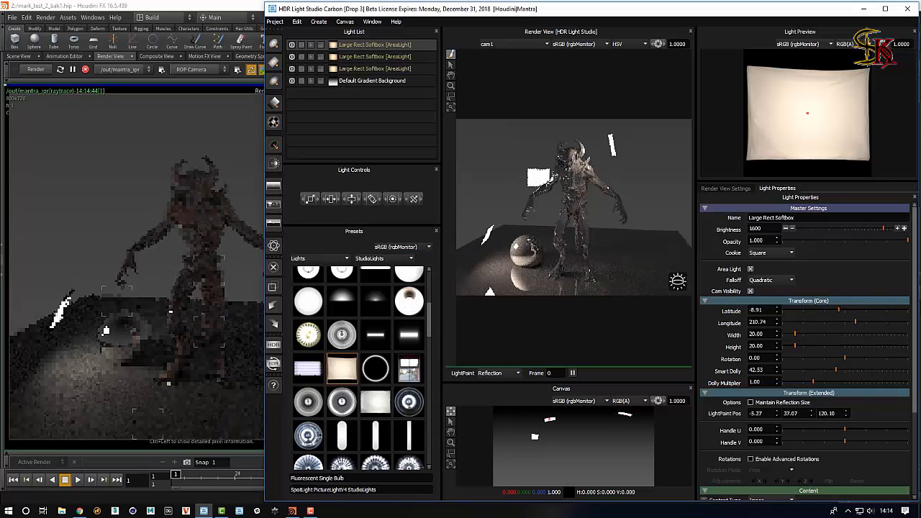
{"action": "left_click", "coordinate": [549, 182]}
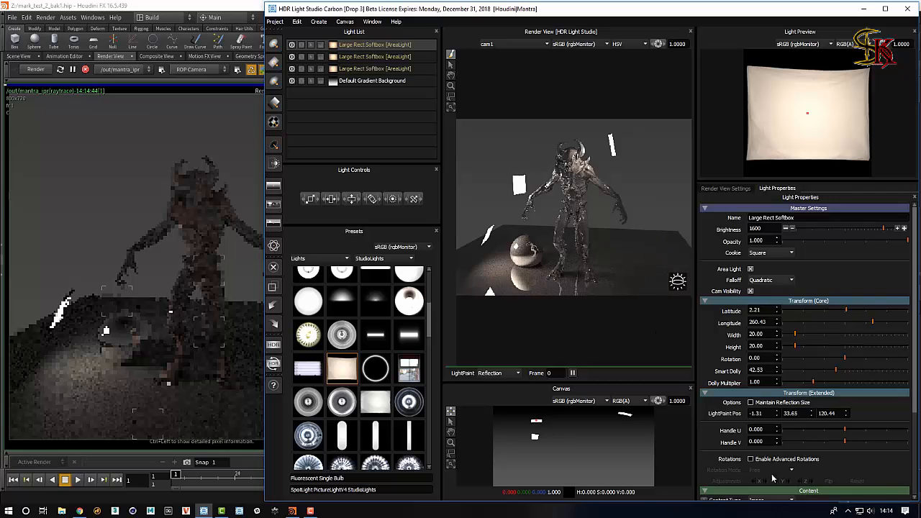
Set the selected softbox's content color mode to Flat and color it red.
{"action": "scroll", "coordinate": [906, 488], "scroll_direction": "down", "scroll_amount": 3}
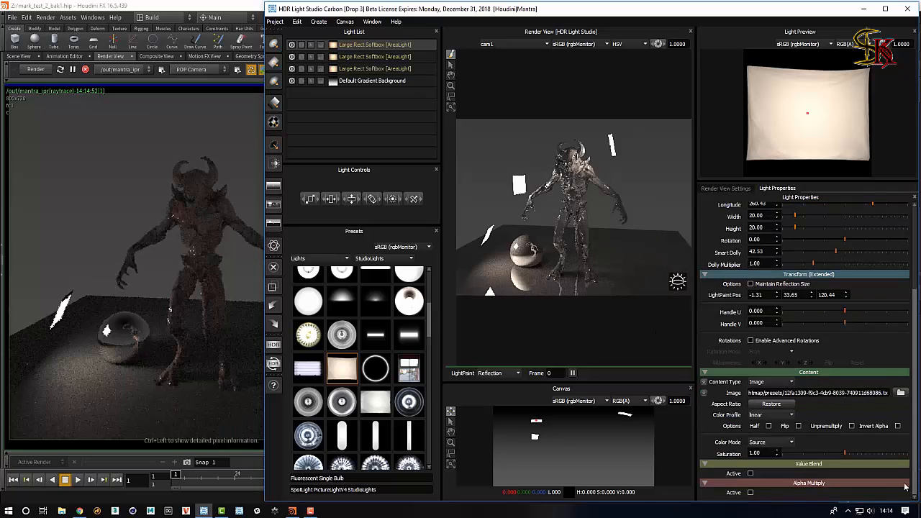
{"action": "left_click", "coordinate": [770, 442]}
{"action": "left_click", "coordinate": [764, 461]}
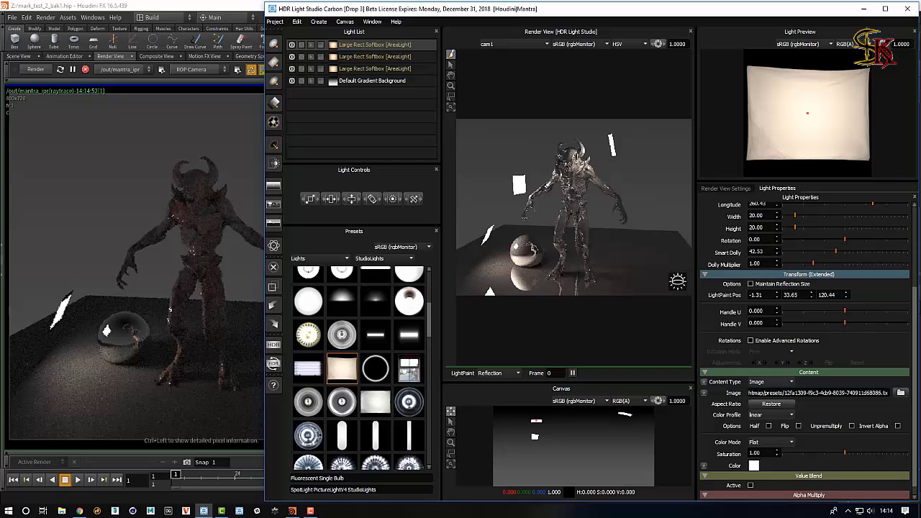
{"action": "left_click", "coordinate": [754, 466]}
{"action": "left_click", "coordinate": [682, 300]}
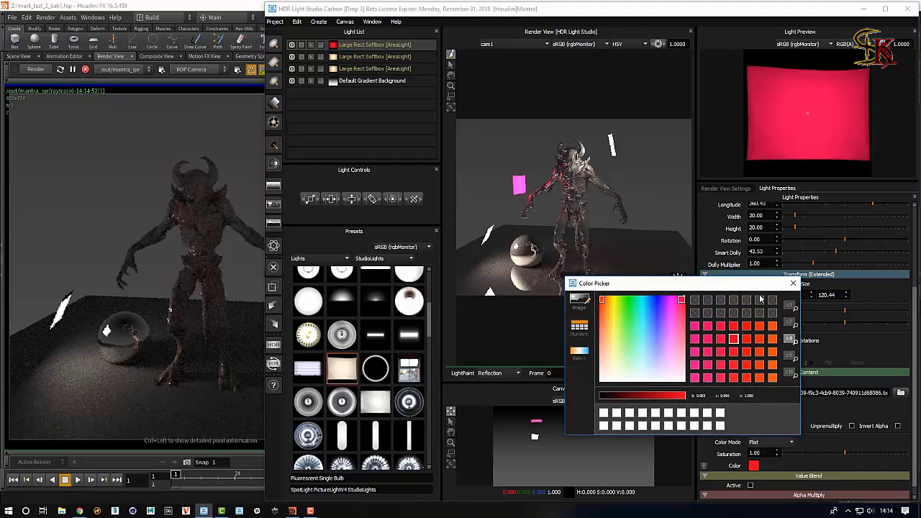
Select the second softbox, set its color mode to Flat and color it blue.
{"action": "left_click", "coordinate": [374, 56]}
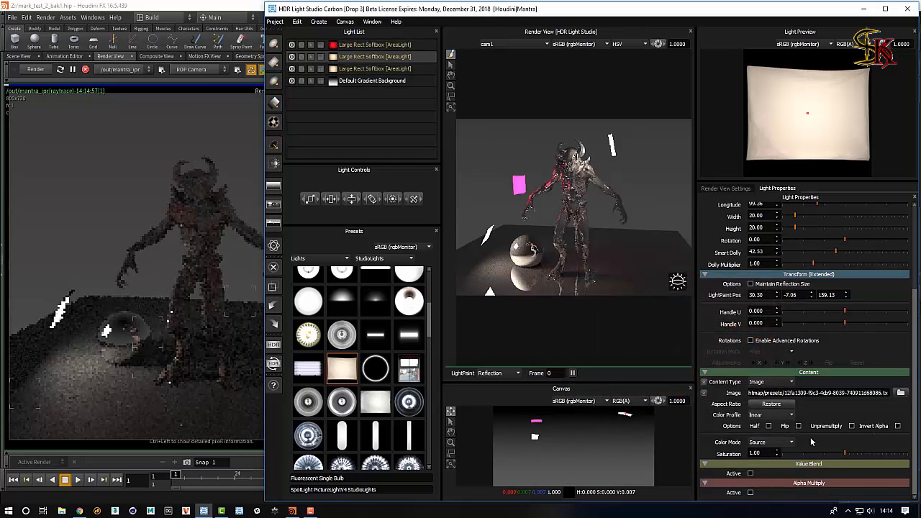
{"action": "left_click", "coordinate": [772, 442]}
{"action": "left_click", "coordinate": [755, 452]}
{"action": "left_click", "coordinate": [754, 466]}
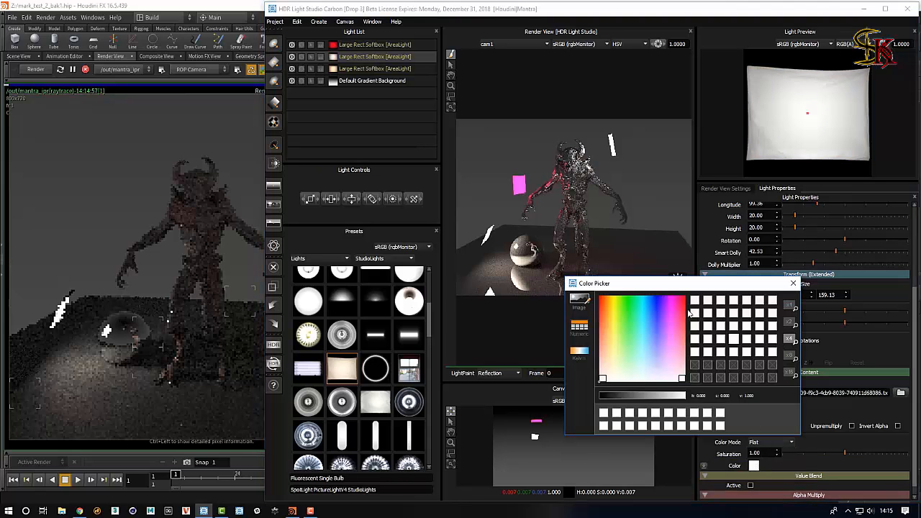
{"action": "left_click", "coordinate": [678, 301]}
{"action": "left_click", "coordinate": [660, 299]}
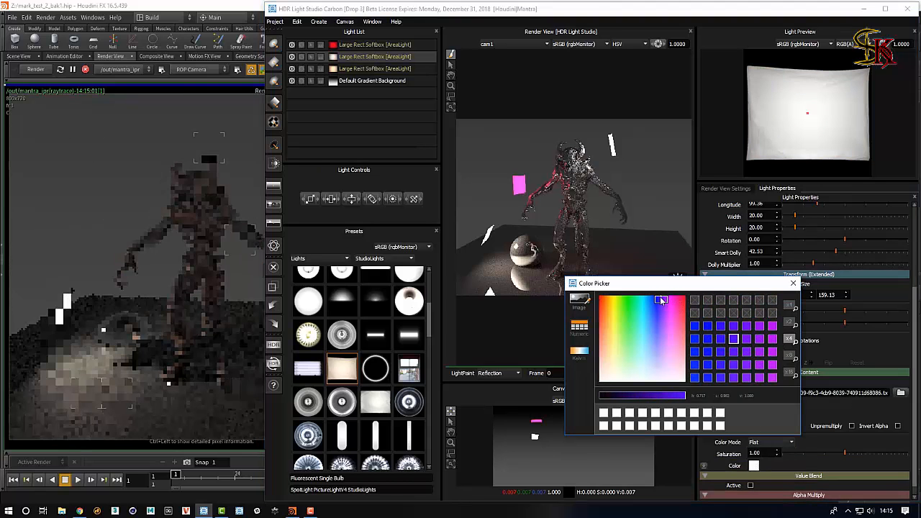
{"action": "left_click", "coordinate": [795, 286]}
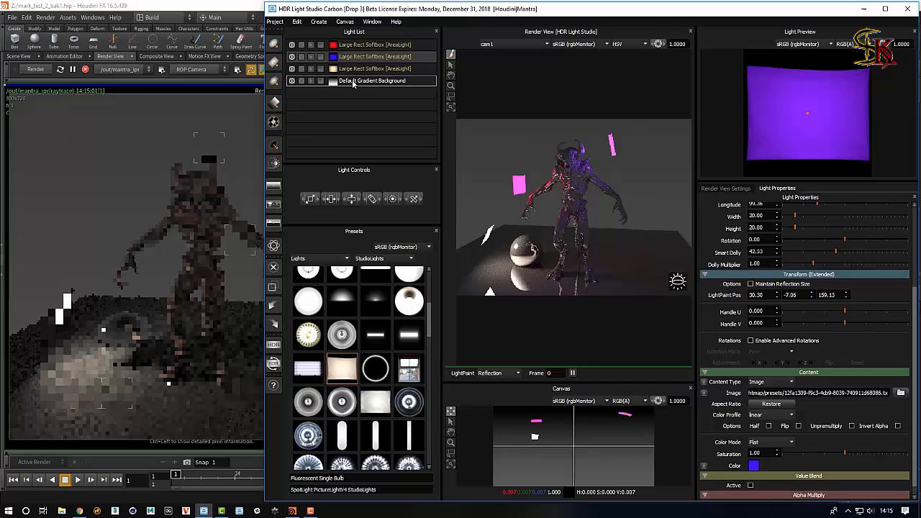
Select the Default Gradient Background light and set its brightness to 1.
{"action": "left_click", "coordinate": [356, 81]}
{"action": "left_click", "coordinate": [916, 211]}
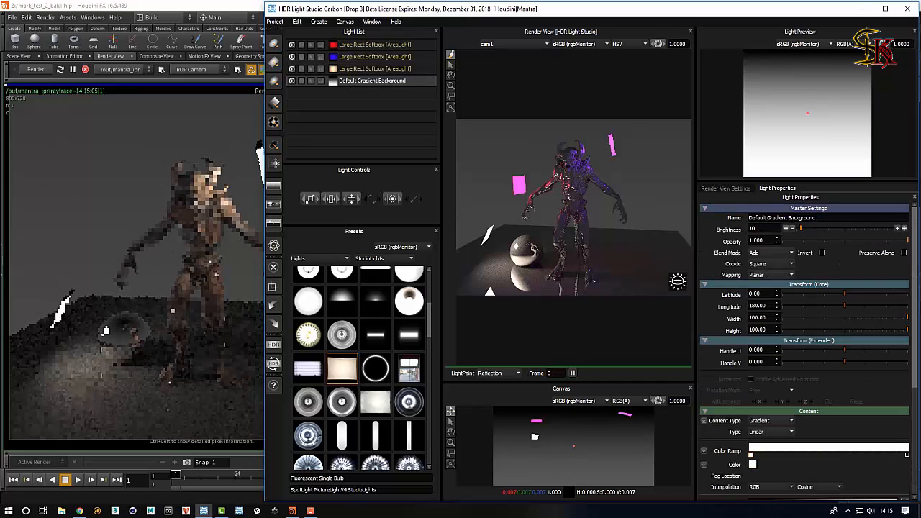
{"action": "left_click_drag", "start_coordinate": [760, 228], "coordinate": [732, 229]}
{"action": "type", "text": "1"}
{"action": "key", "text": "Tab"}
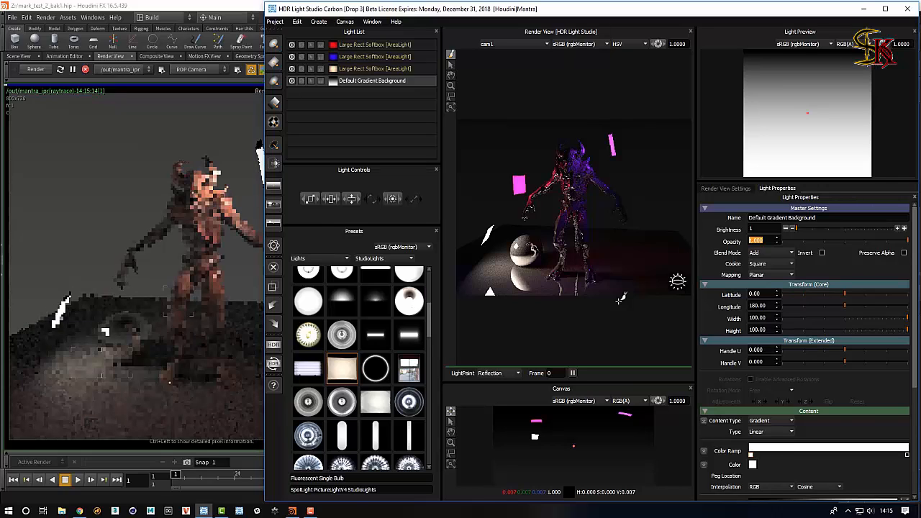
Switch to Houdini and move the HDRLS Area Lights network box near the other obj nodes.
{"action": "left_click", "coordinate": [195, 6]}
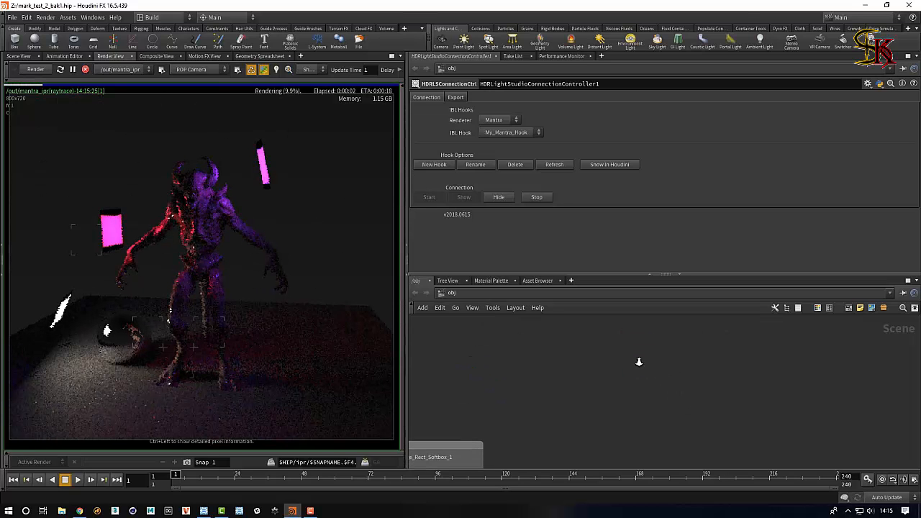
{"action": "scroll", "coordinate": [741, 383], "scroll_direction": "down", "scroll_amount": 5}
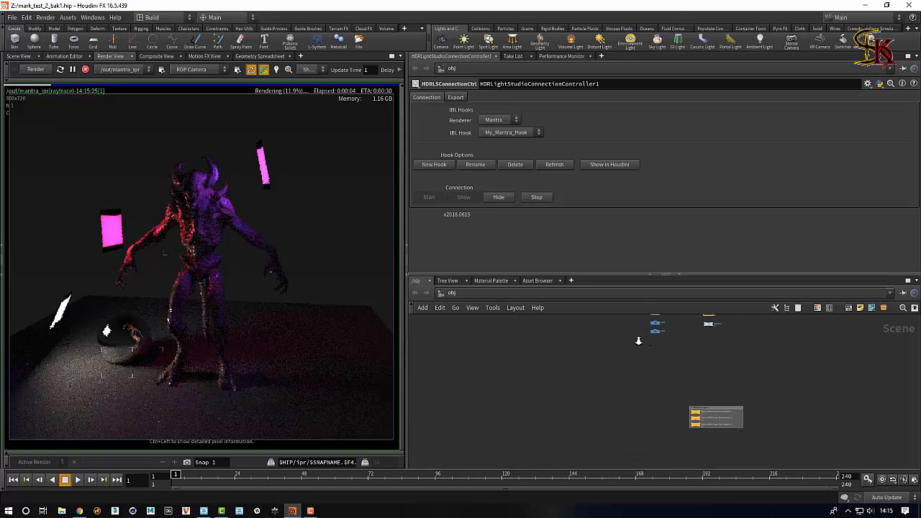
{"action": "left_click_drag", "start_coordinate": [717, 408], "coordinate": [701, 346]}
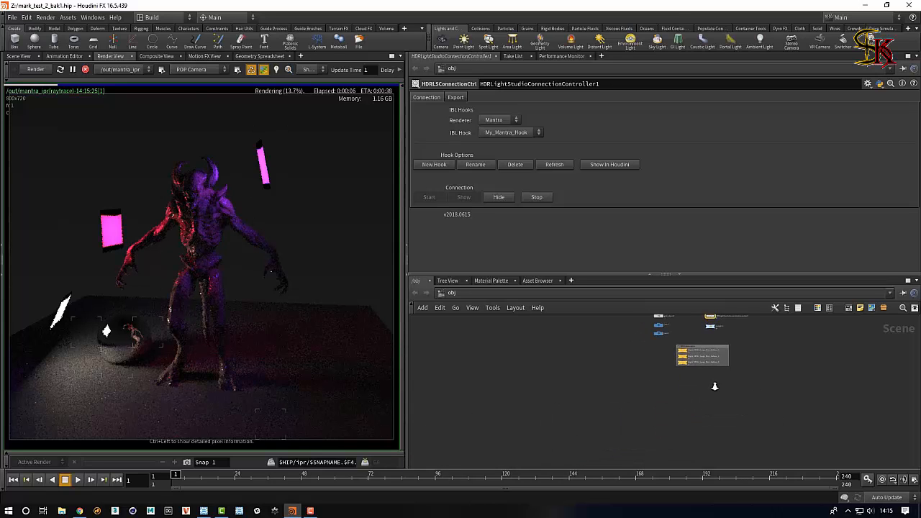
{"action": "scroll", "coordinate": [713, 383], "scroll_direction": "up", "scroll_amount": 5}
{"action": "middle_click_drag", "start_coordinate": [786, 380], "coordinate": [698, 443]}
{"action": "scroll", "coordinate": [698, 442], "scroll_direction": "up", "scroll_amount": 3}
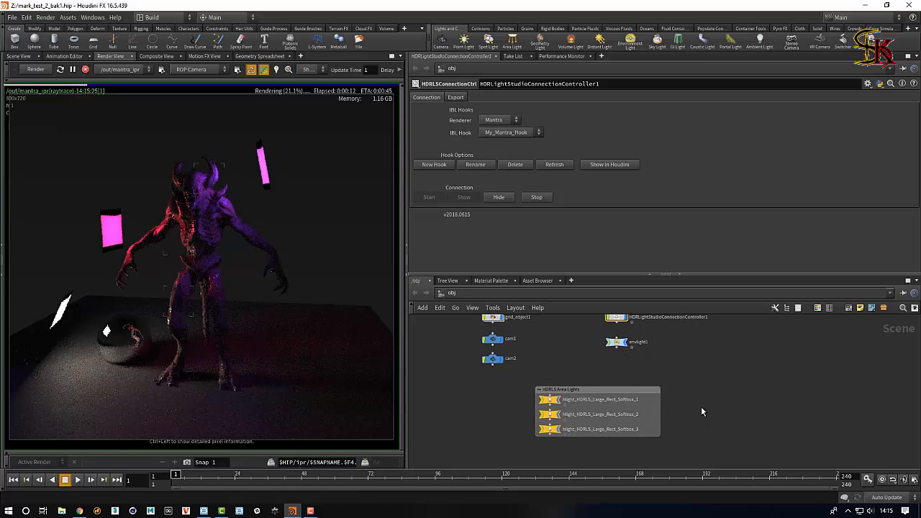
{"action": "middle_click_drag", "start_coordinate": [720, 400], "coordinate": [733, 403]}
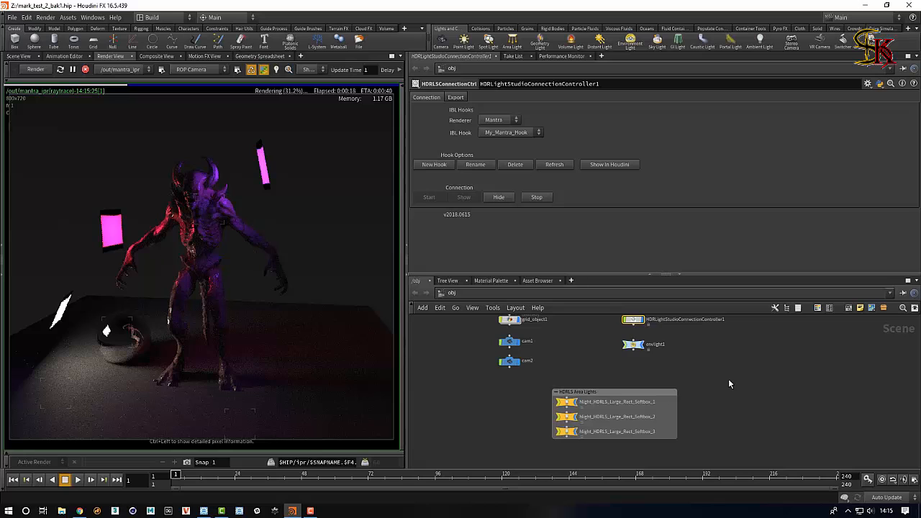
Start the HDR Light Studio connection again using the My_Mantra_Hook hook.
{"action": "left_click", "coordinate": [204, 511]}
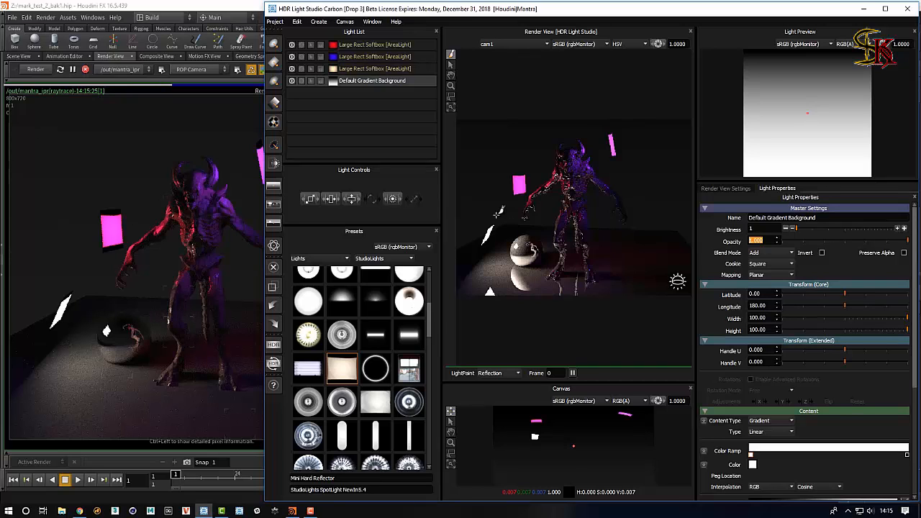
{"action": "left_click", "coordinate": [238, 9]}
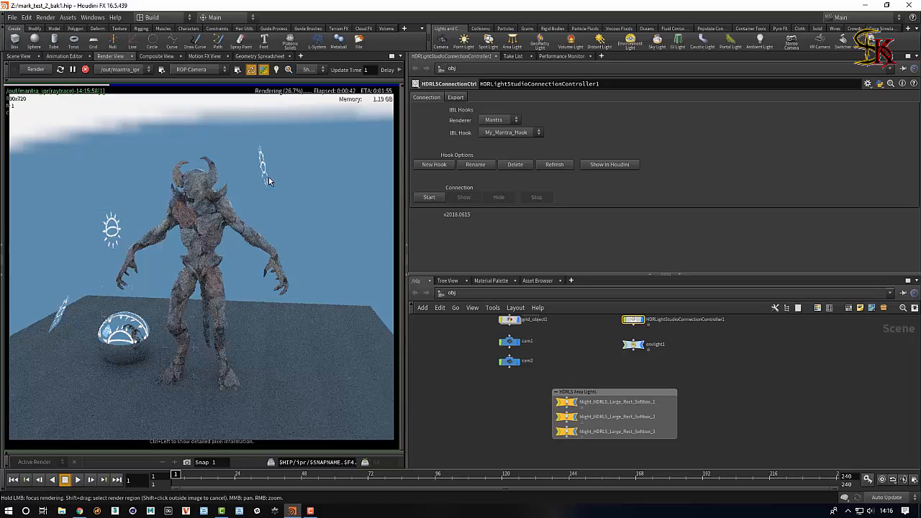
{"action": "left_click", "coordinate": [430, 197]}
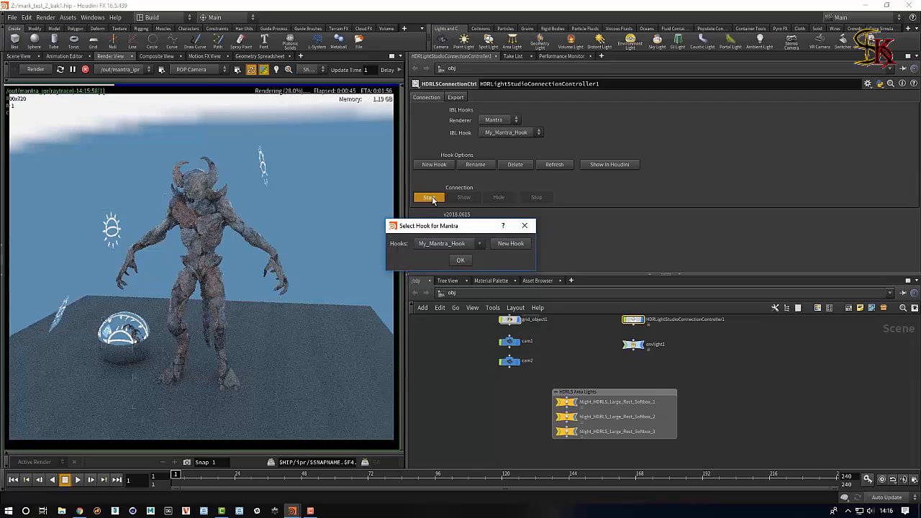
{"action": "left_click", "coordinate": [460, 261]}
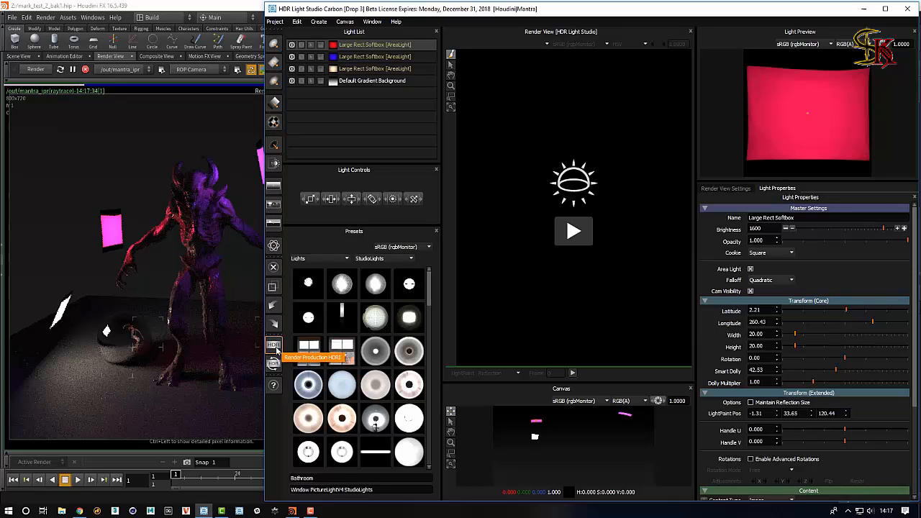
Open the production HDRI render settings and set the area light resolution to 400.
{"action": "left_click", "coordinate": [274, 347]}
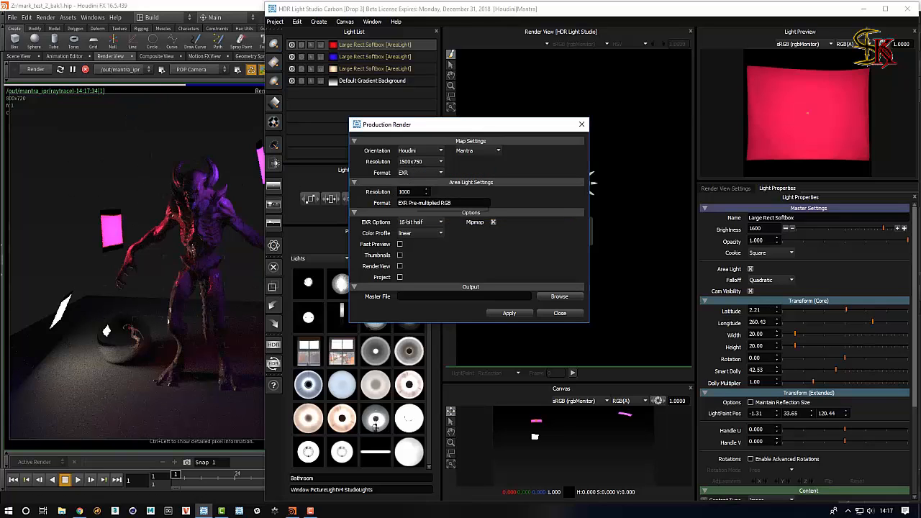
{"action": "left_click", "coordinate": [411, 192]}
{"action": "double_click", "coordinate": [407, 192]}
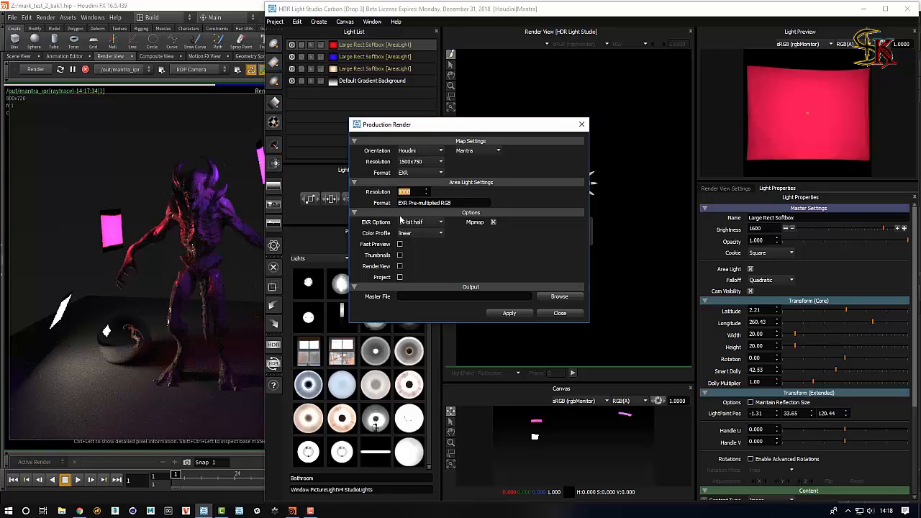
{"action": "type", "text": "400"}
Set the master file to "new demo" on the Desktop and apply the production render.
{"action": "left_click", "coordinate": [549, 299]}
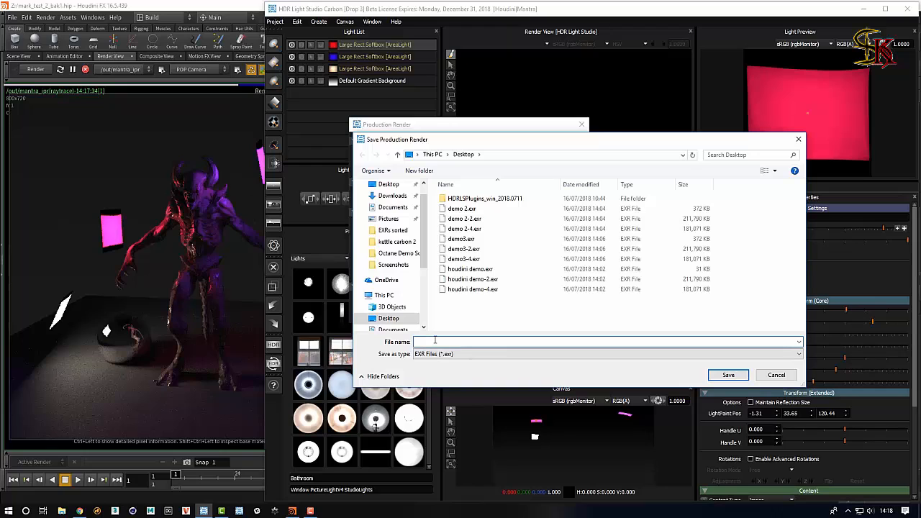
{"action": "type", "text": "new demo"}
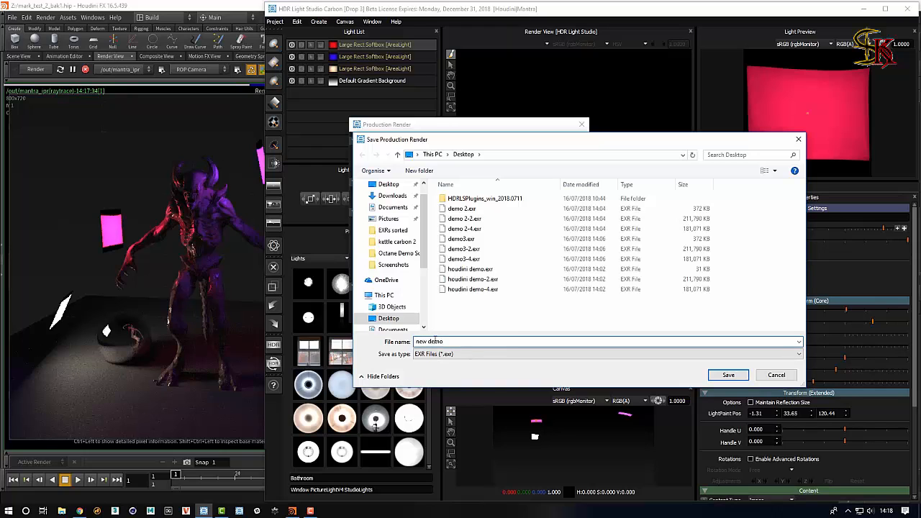
{"action": "left_click", "coordinate": [728, 375]}
{"action": "left_click", "coordinate": [463, 313]}
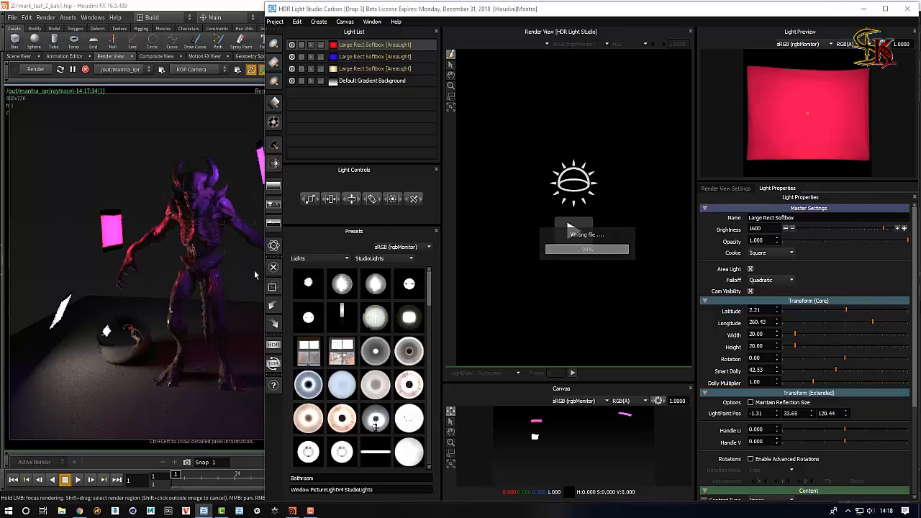
Switch to Houdini and select the HDRLightStudioConnectionController1 node.
{"action": "left_click", "coordinate": [231, 7]}
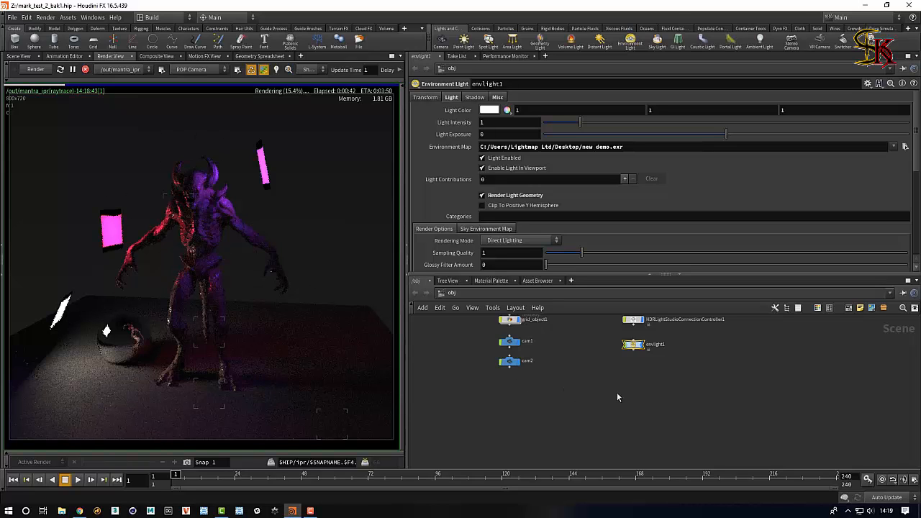
{"action": "left_click", "coordinate": [638, 321]}
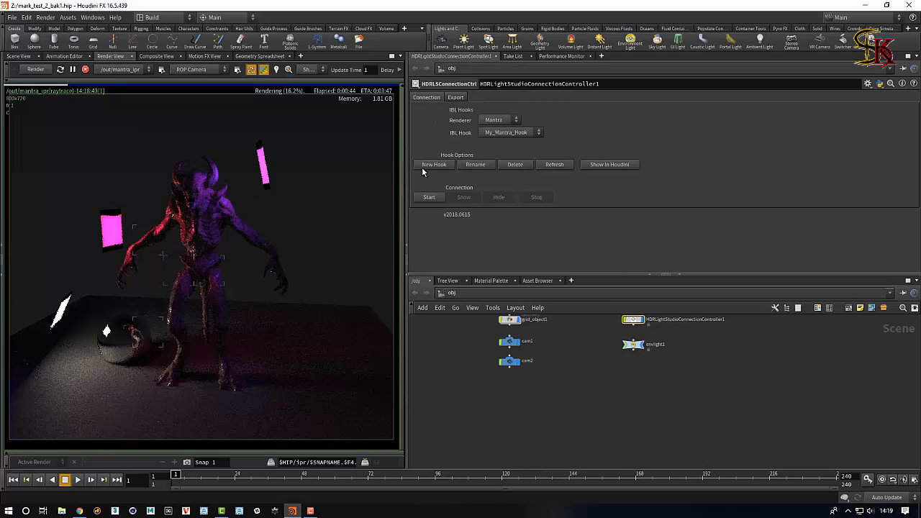